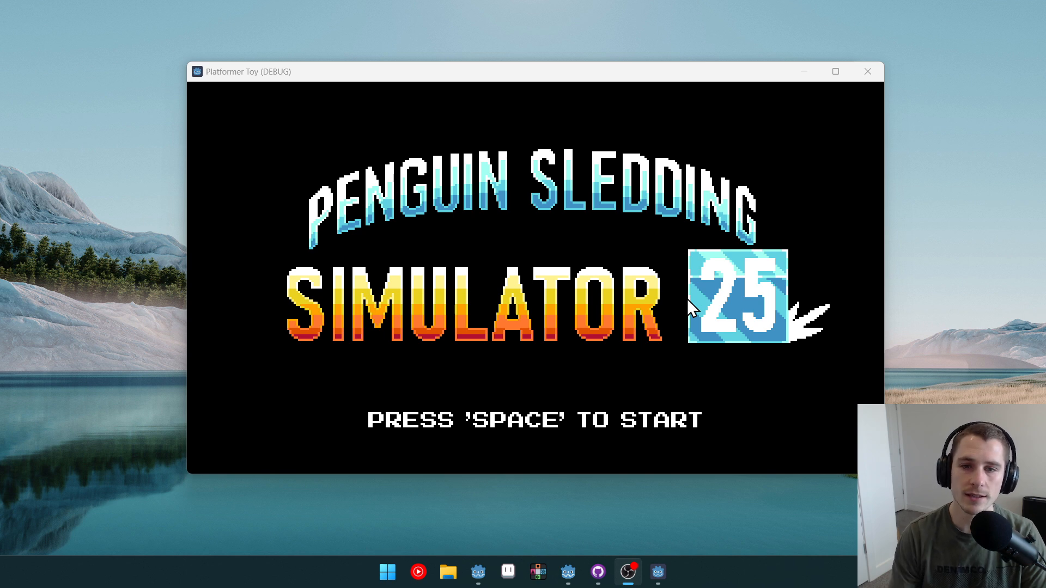
Step: Start the finished penguin sledding game and advance past the title and story screens
left_click(621, 227)
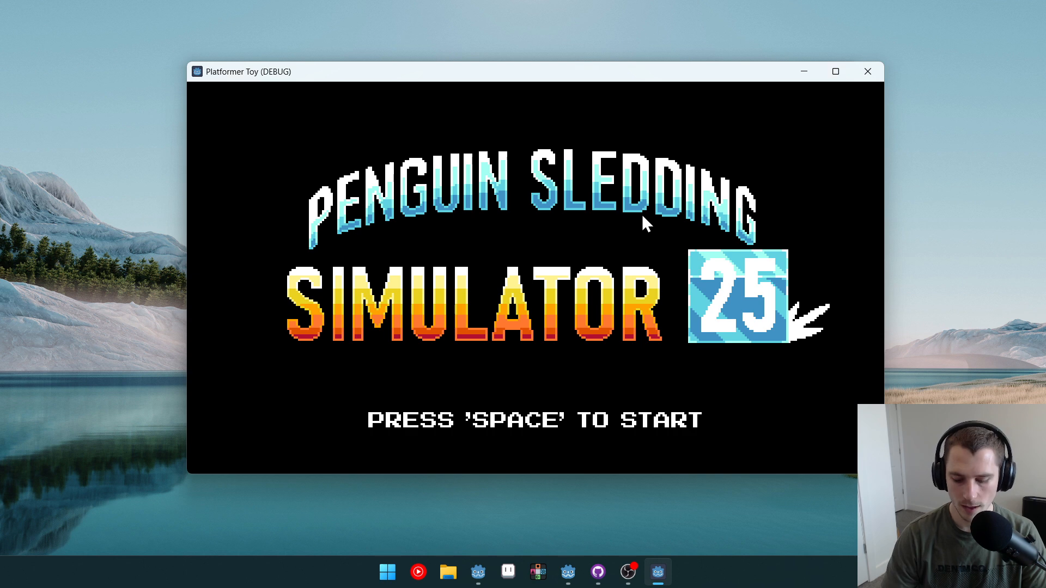
key("space")
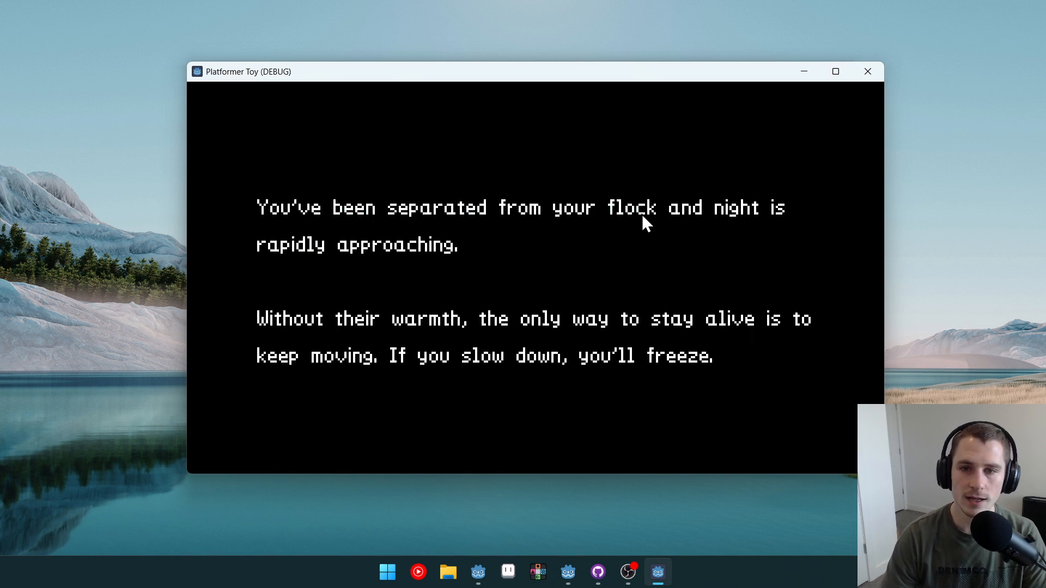
key("space")
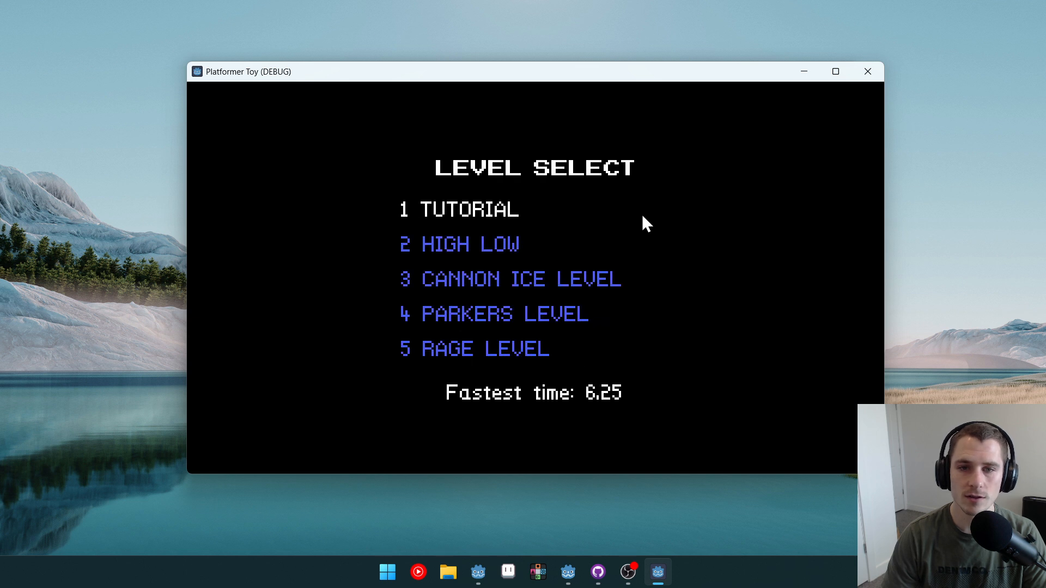
Step: Examine each level's fastest time by moving through the level select list
key("Down")
key("Down")
key("Down")
key("Down")
key("Up")
key("Up")
key("Up")
key("Up")
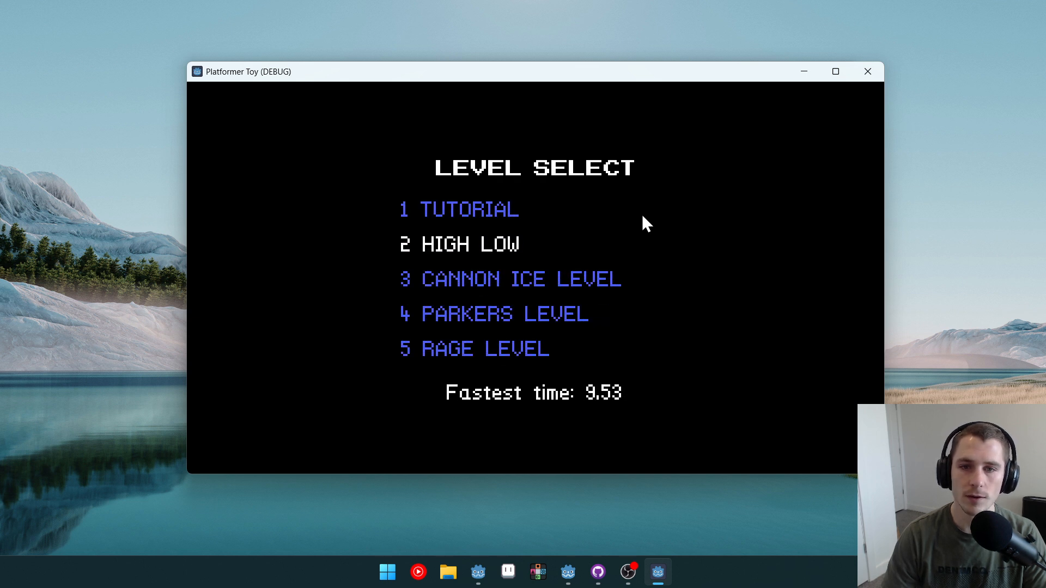
key("Down")
key("Down")
key("Down")
key("Down")
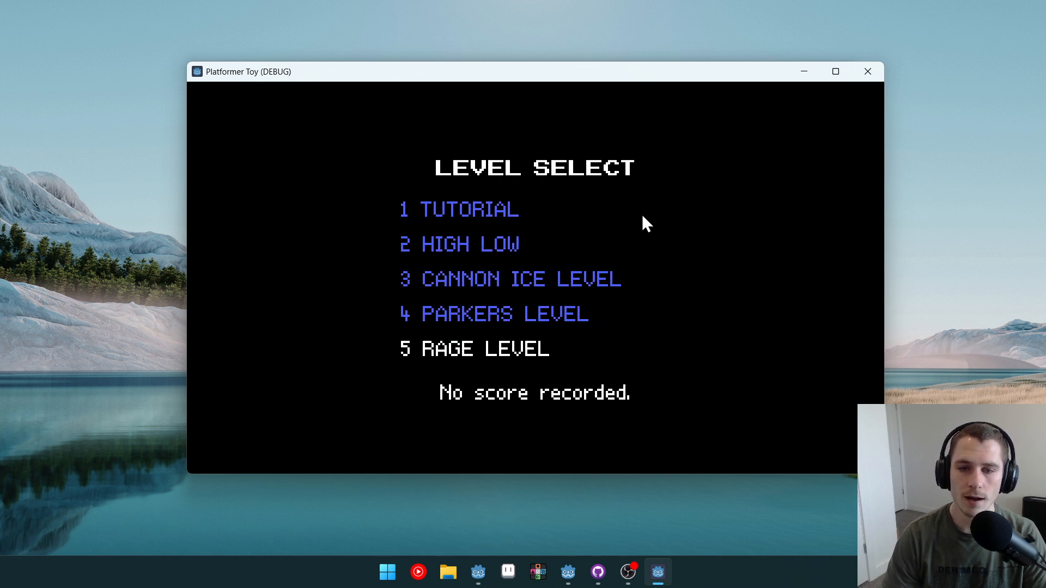
key("Up")
key("Up")
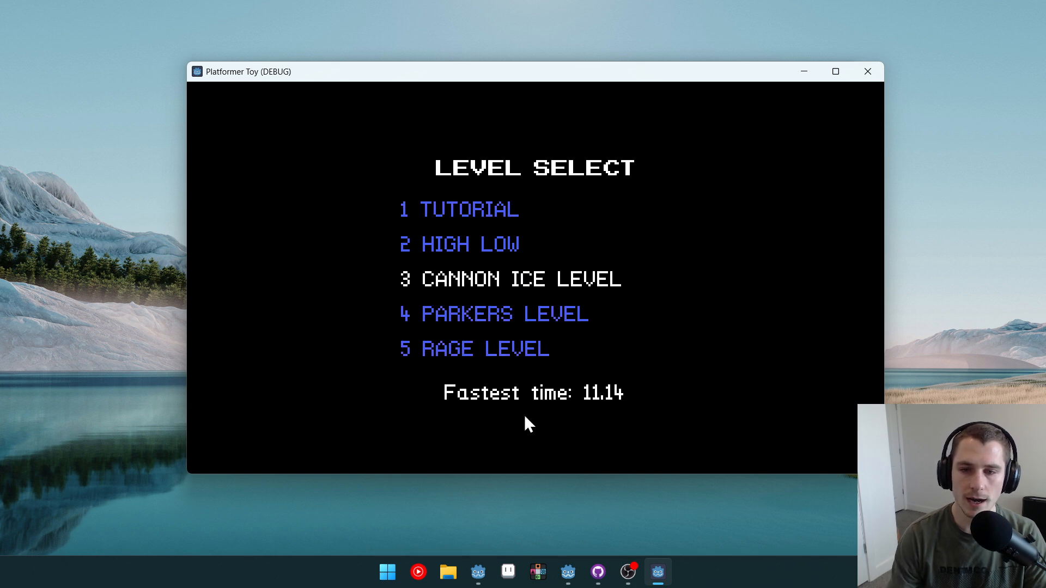
key("Up")
key("Down")
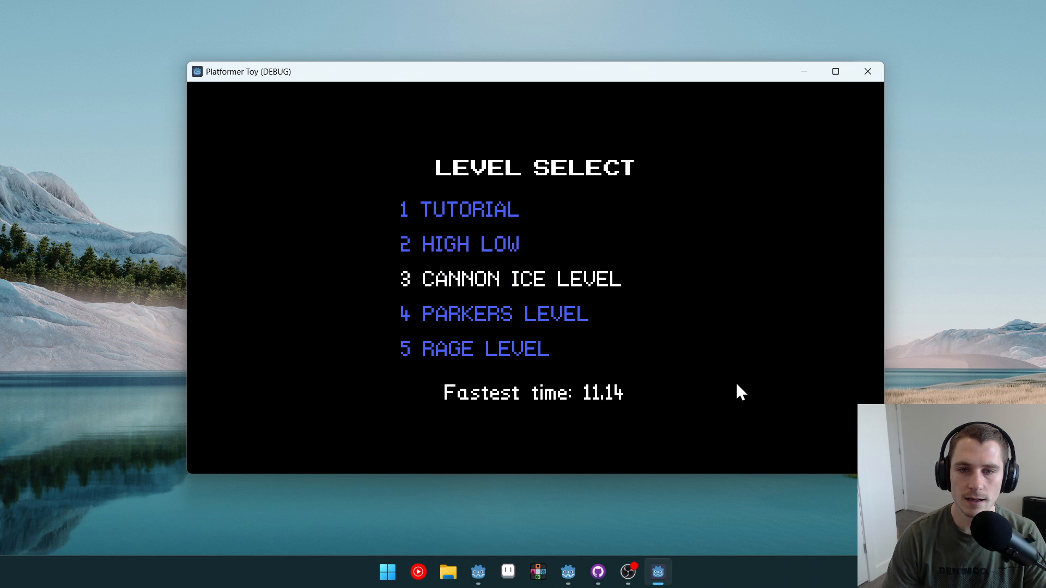
key("Up")
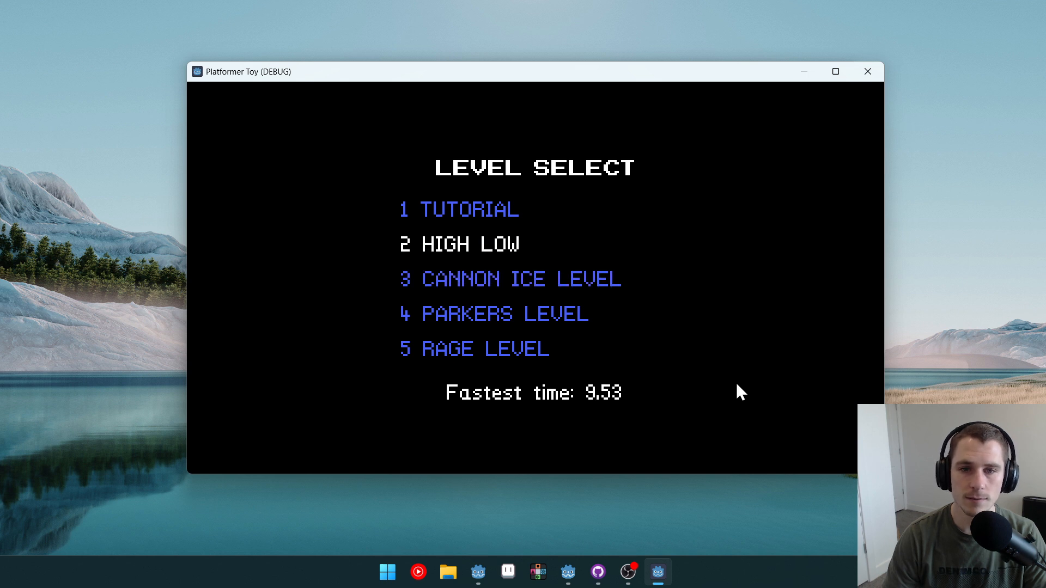
key("Down")
key("Up")
key("Up")
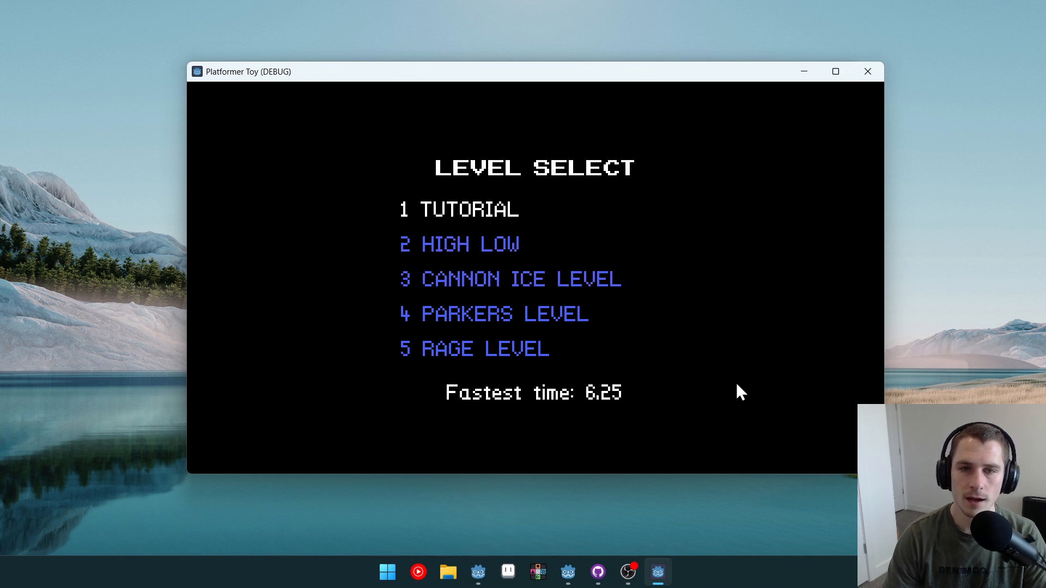
key("Down")
key("Down")
key("Down")
key("Up")
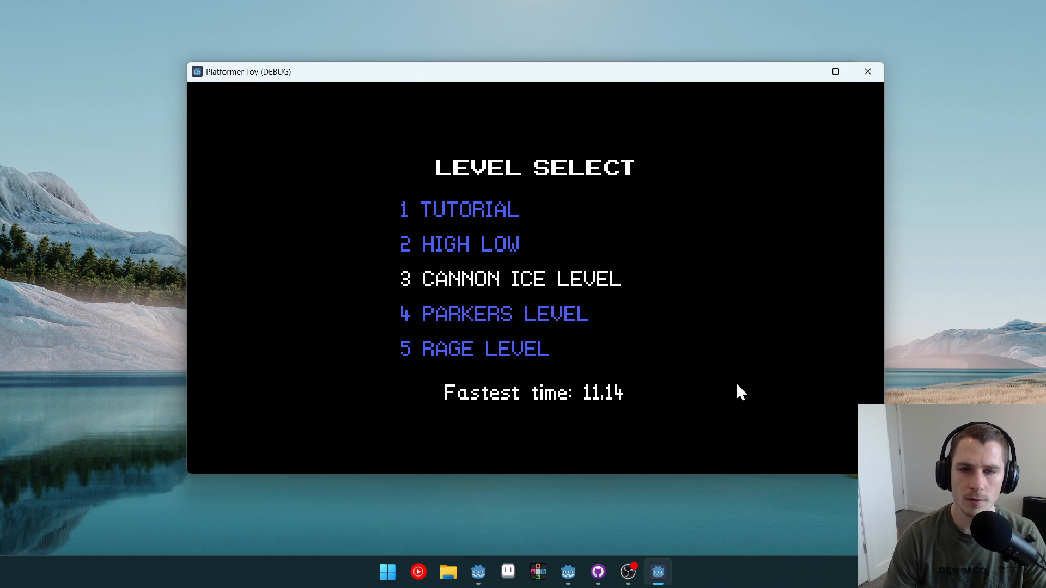
key("Down")
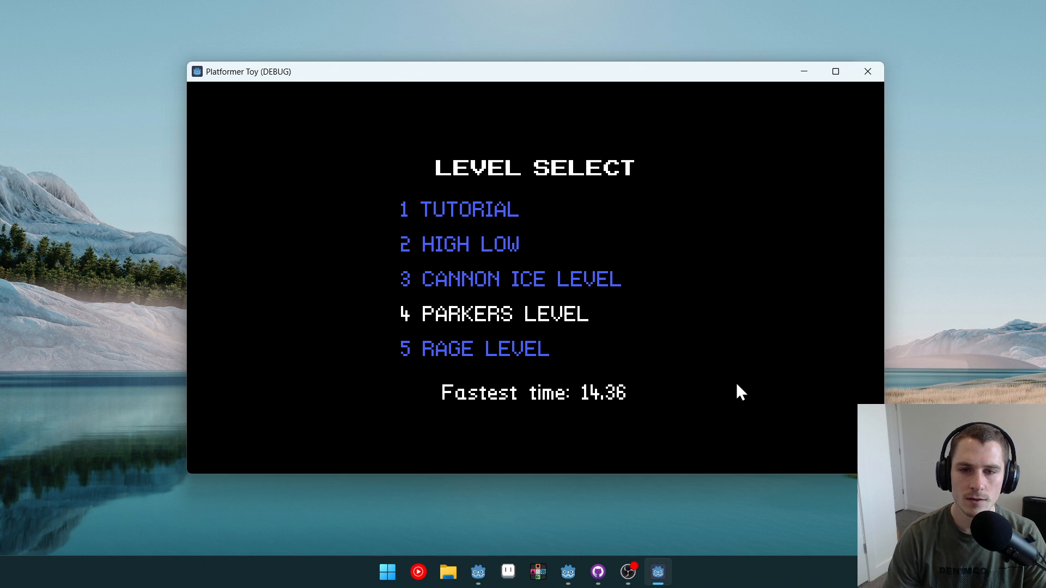
key("Return")
key("Right")
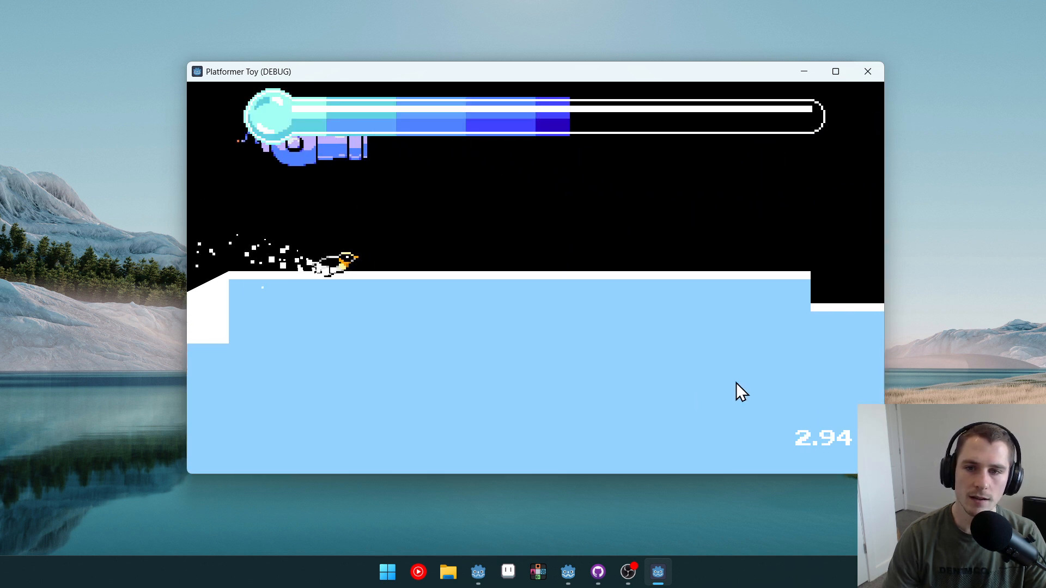
key("space")
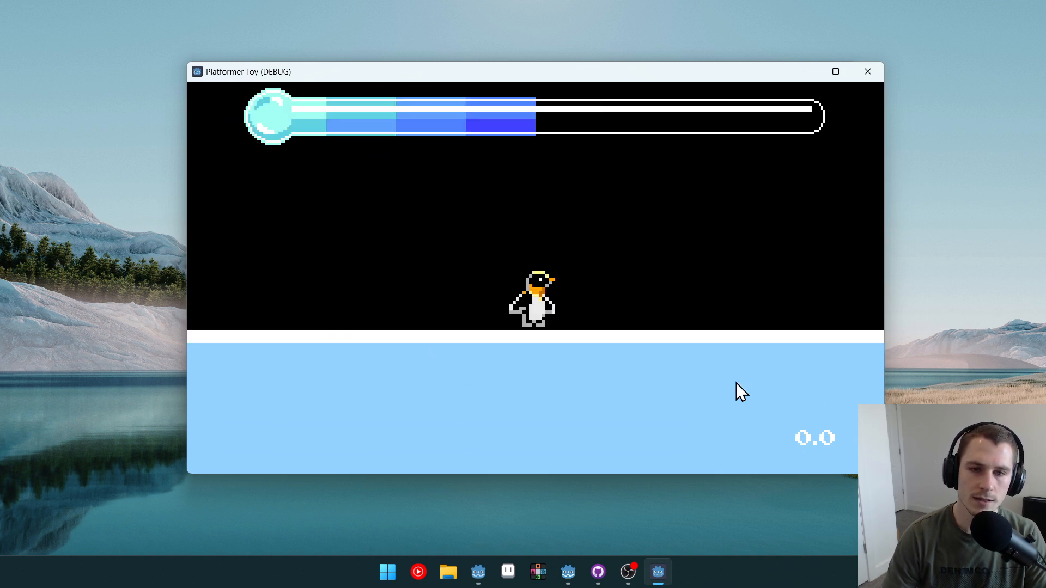
key("space")
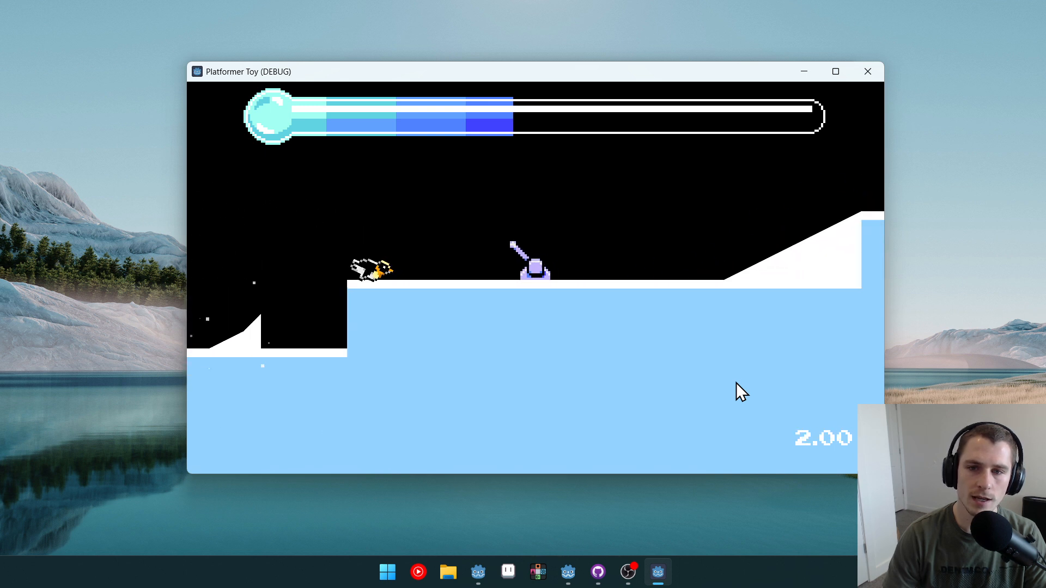
key("space")
key("space")
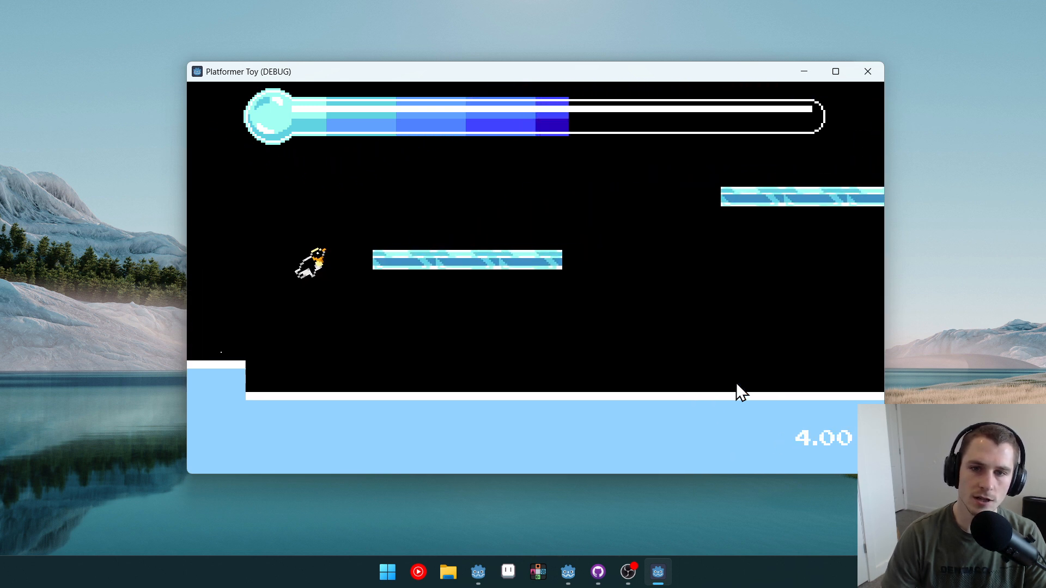
key("space")
key("space")
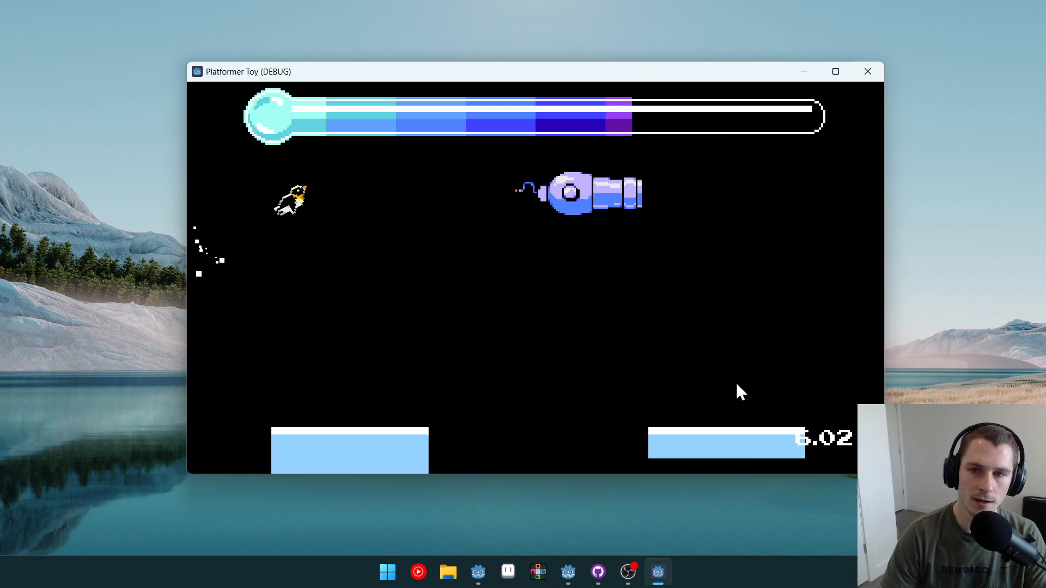
key("space")
key("space")
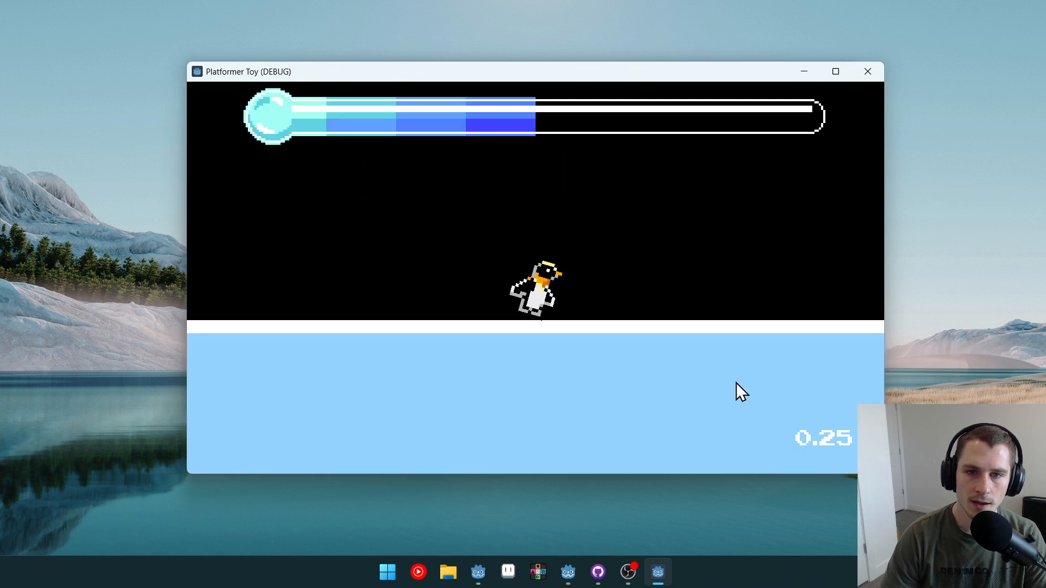
key("space")
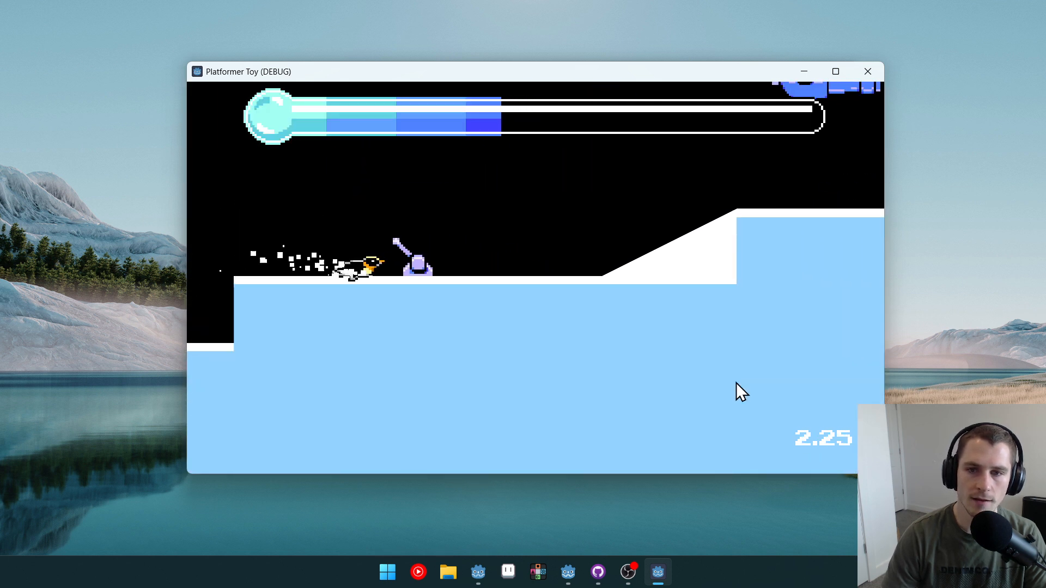
key("space")
key("space")
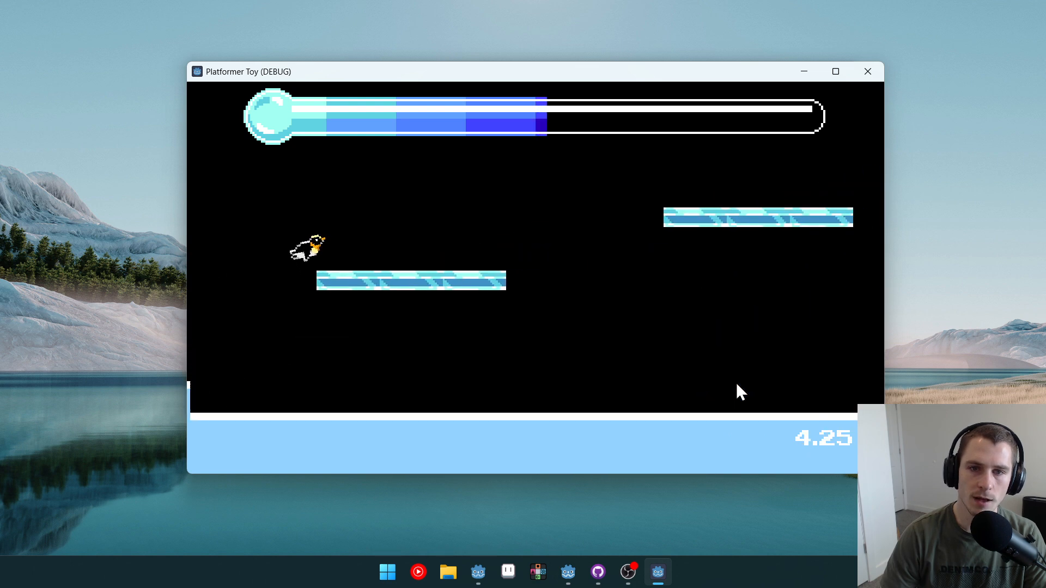
key("space")
key("space")
key("space")
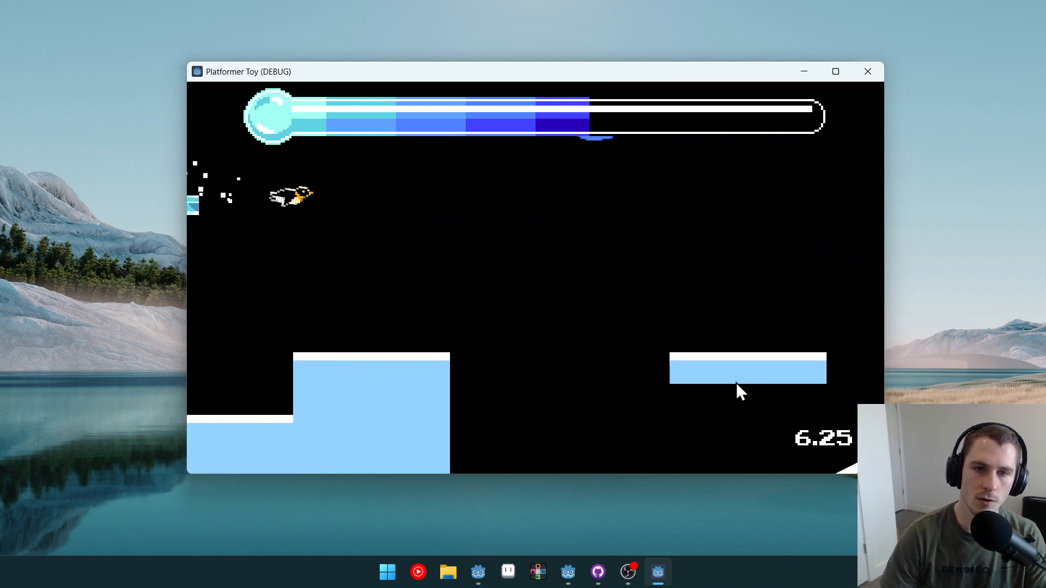
key("space")
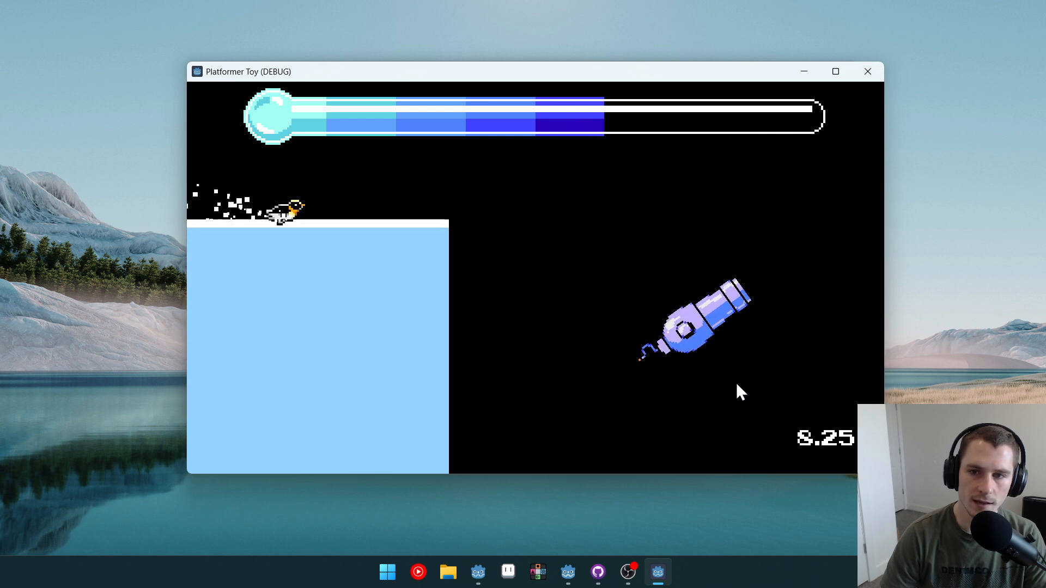
key("space")
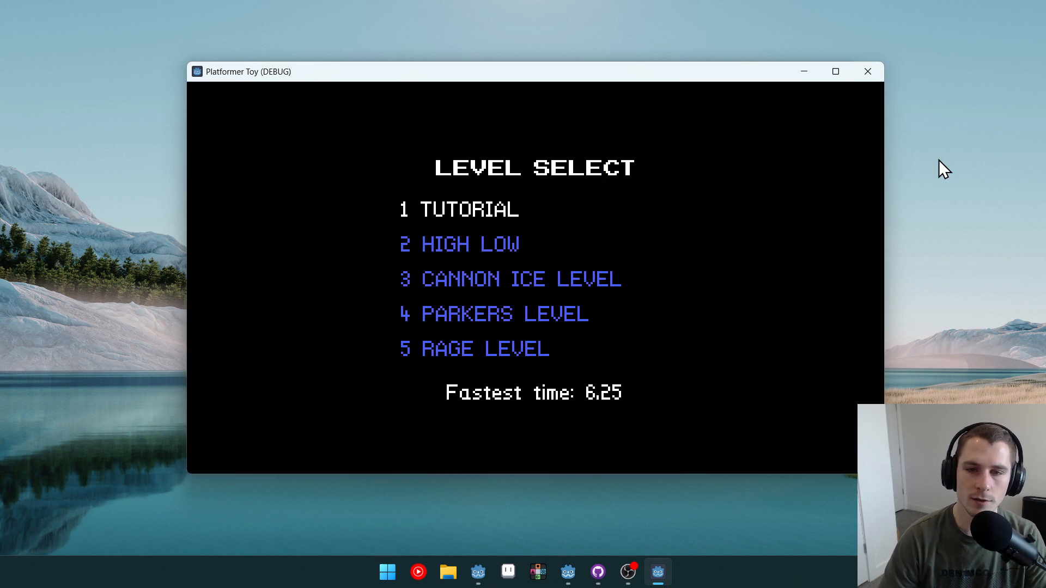
Step: Examine the level select entries and their fastest times again
key("Down")
key("Down")
key("Down")
key("Up")
key("Up")
key("Up")
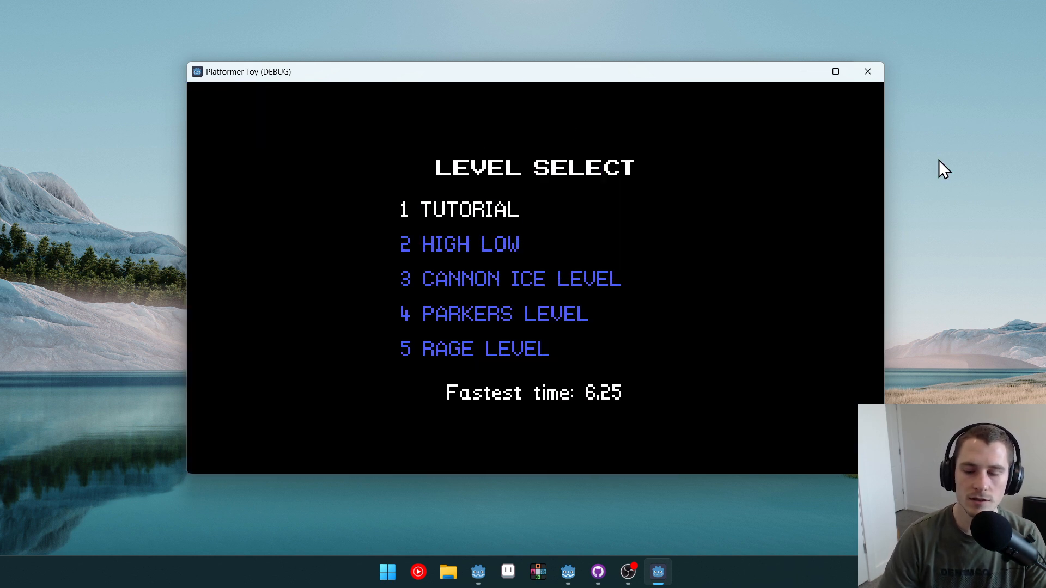
key("Down")
key("Down")
key("Down")
key("Down")
key("Up")
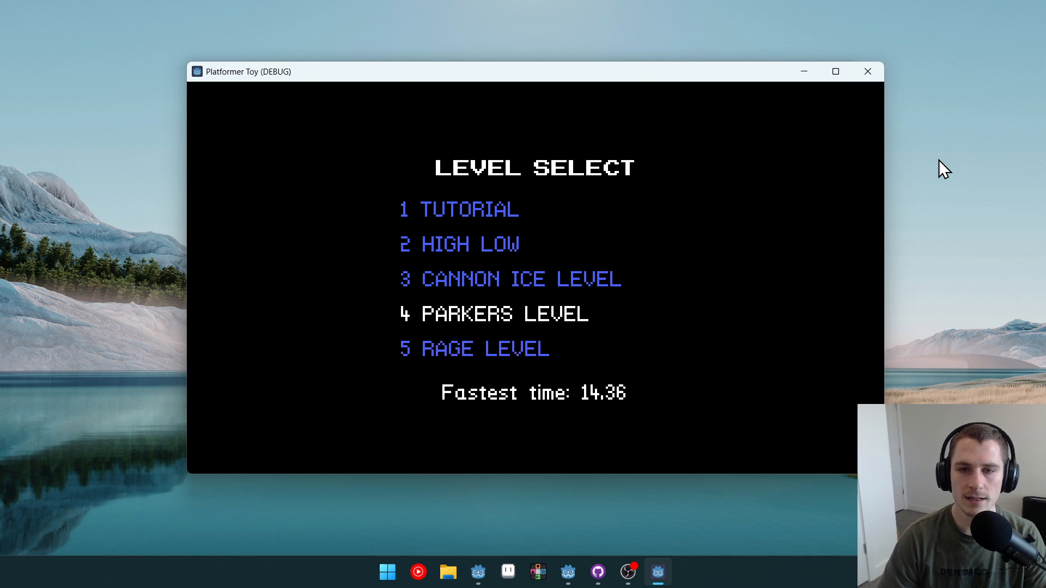
key("Up")
key("Up")
key("Up")
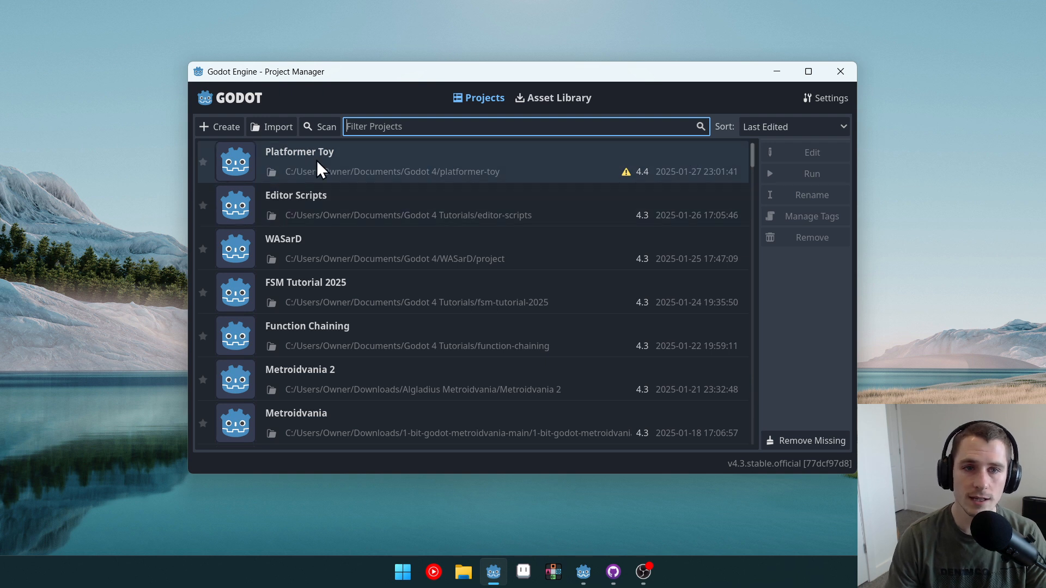
Step: Start a new project and set its path to the Godot 4 Tutorials folder in Documents
left_click(234, 124)
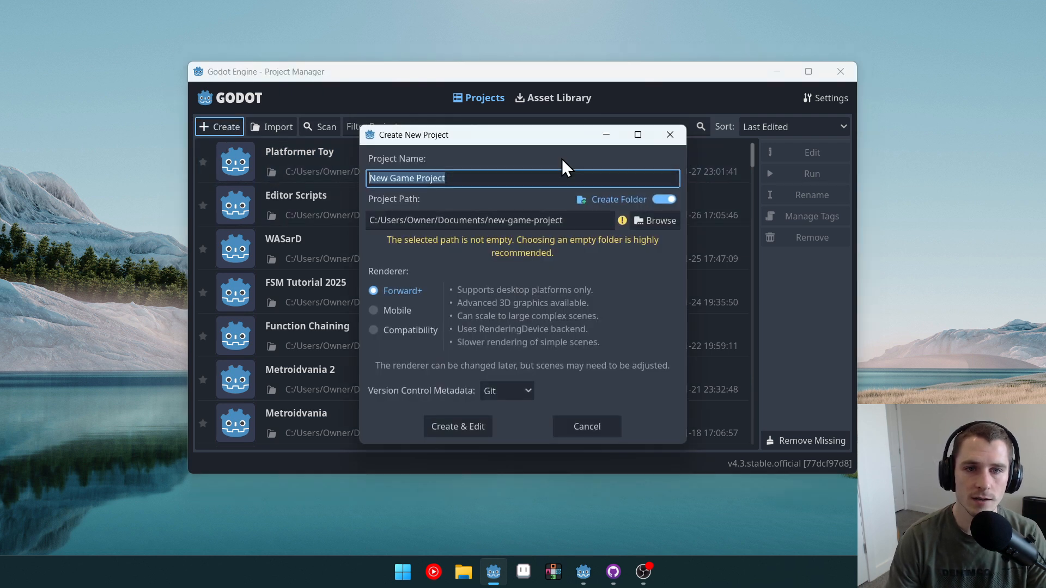
left_click(667, 220)
scroll(501, 375, "down", 5)
scroll(463, 387, "down", 1)
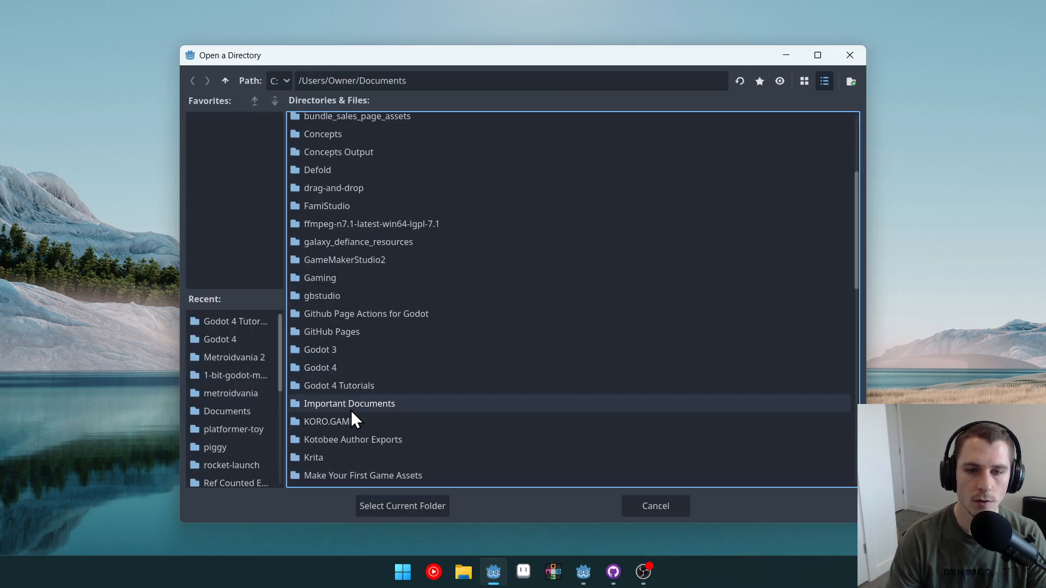
double_click(345, 390)
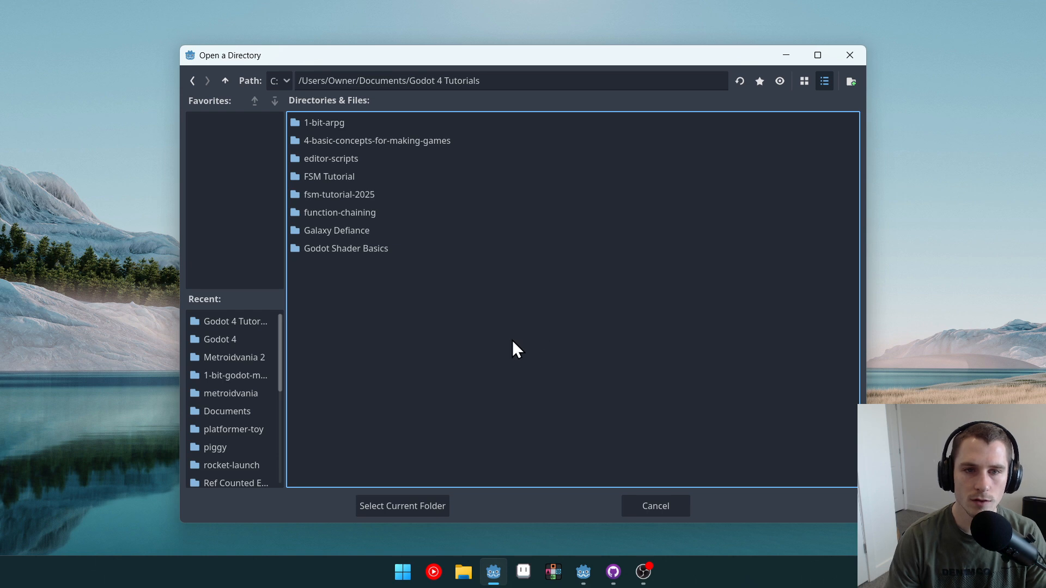
left_click(427, 504)
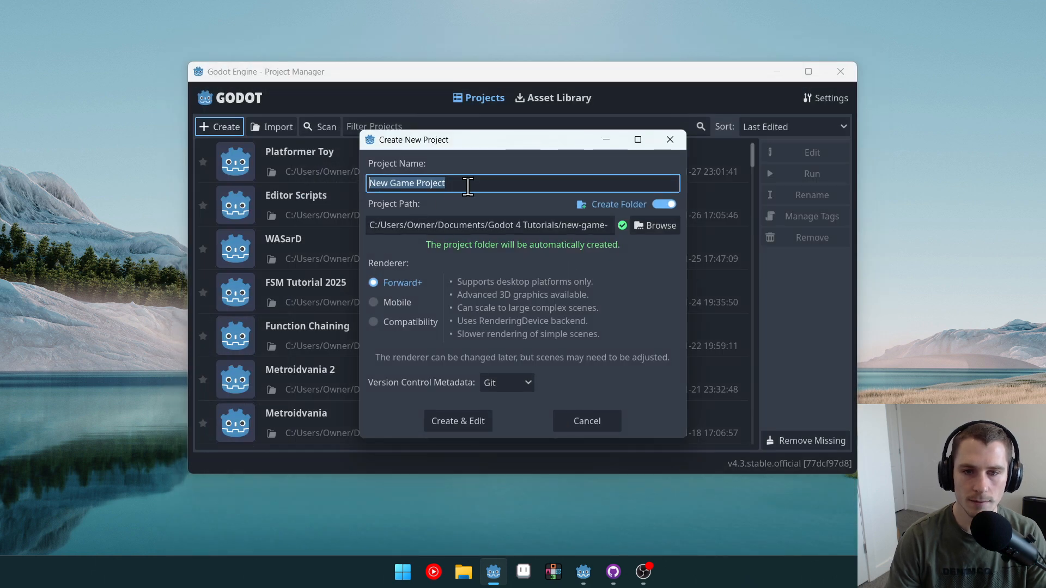
Step: Name the project Penguin Sledding Simulator Tutorial and create it for editing
type("Penguin Sled")
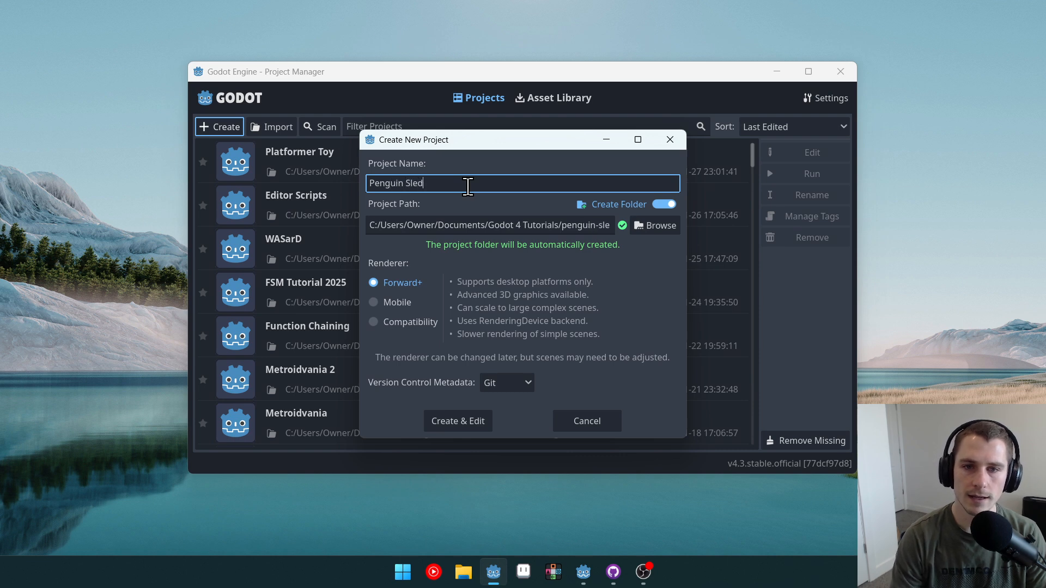
type("ding Simulator ")
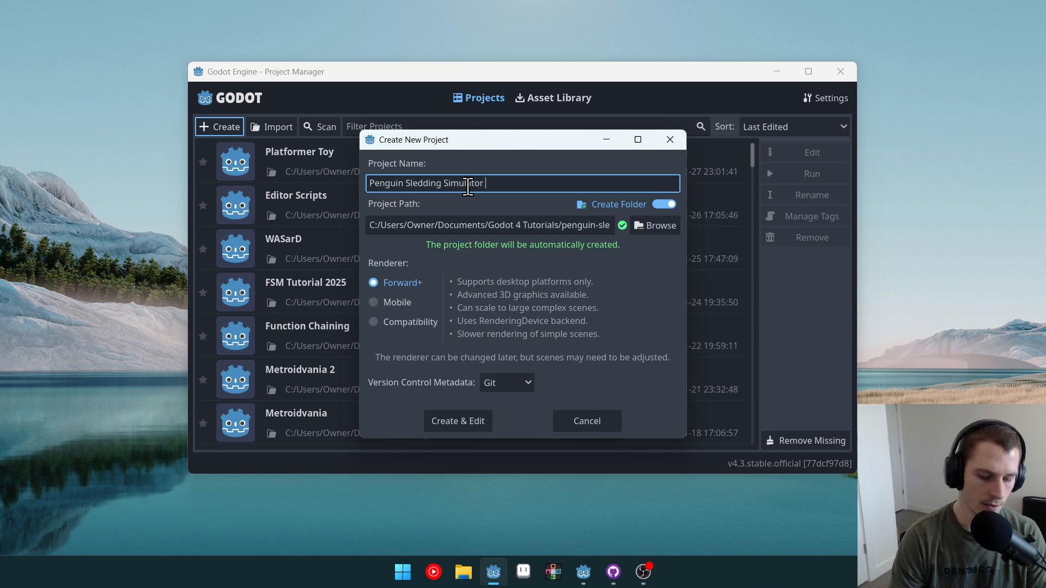
type("Tutorial")
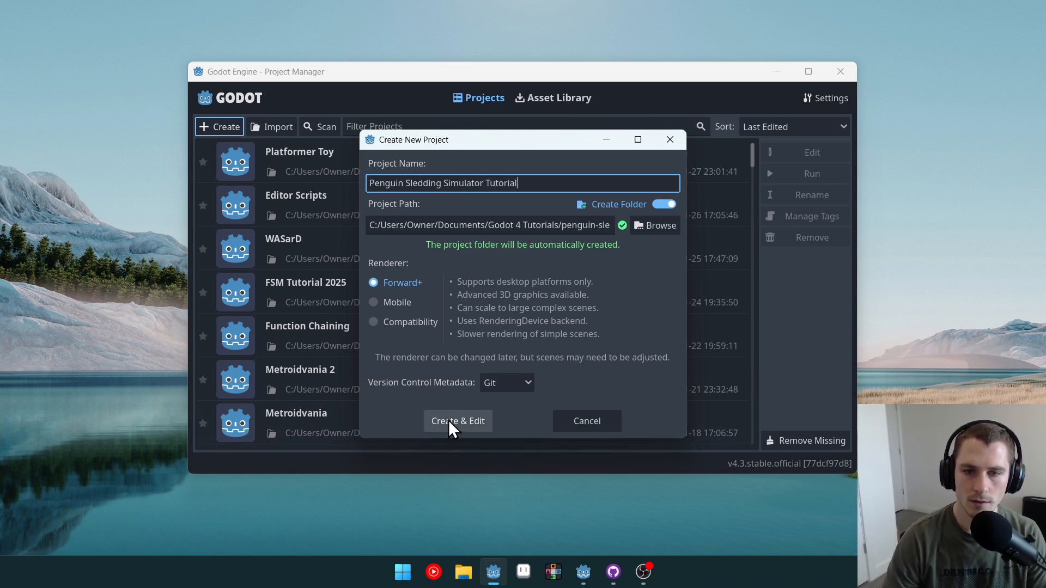
left_click(449, 420)
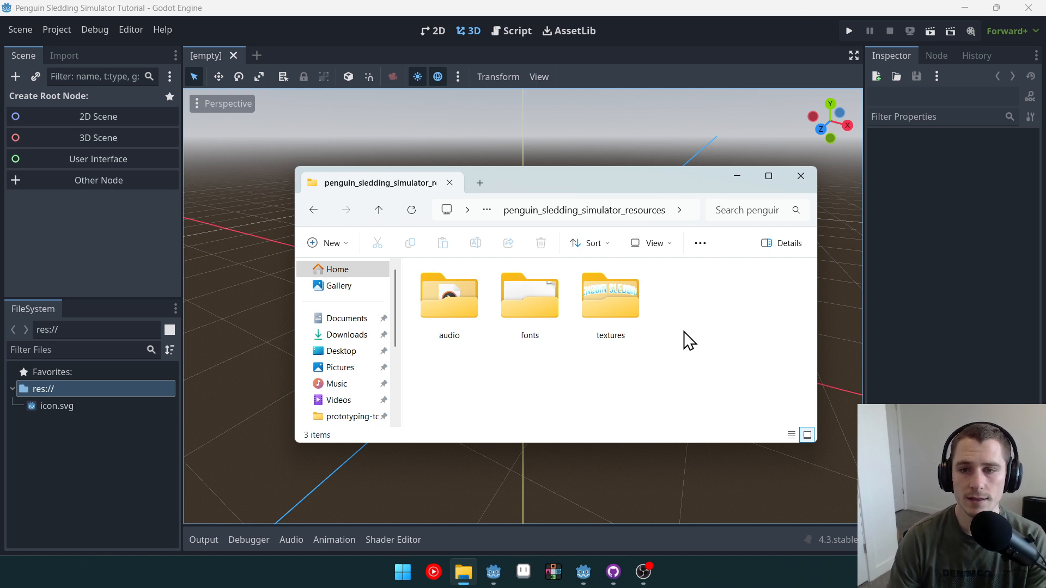
Step: Select the audio, fonts and textures folders in the penguin_sledding_simulator_resources folder
left_click_drag(700, 391, 458, 309)
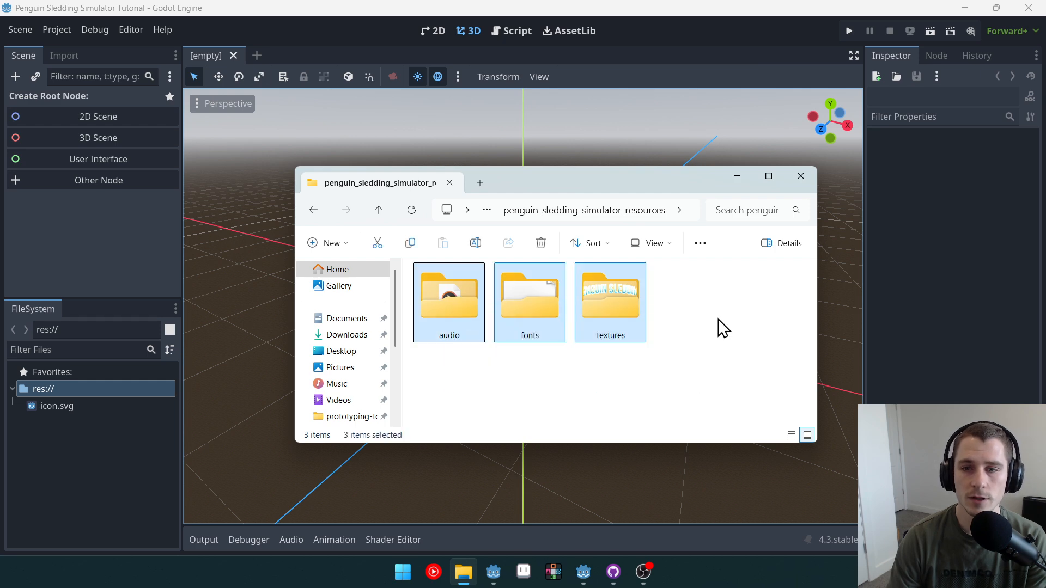
left_click(758, 333)
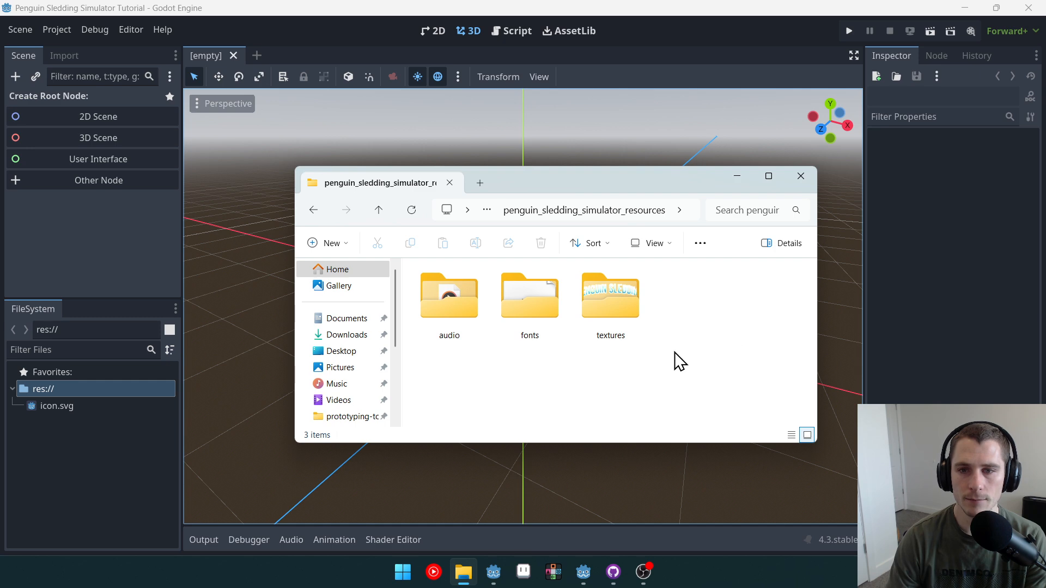
Step: Import the audio, fonts and textures folders into the project's res:// root
left_click_drag(722, 381, 436, 296)
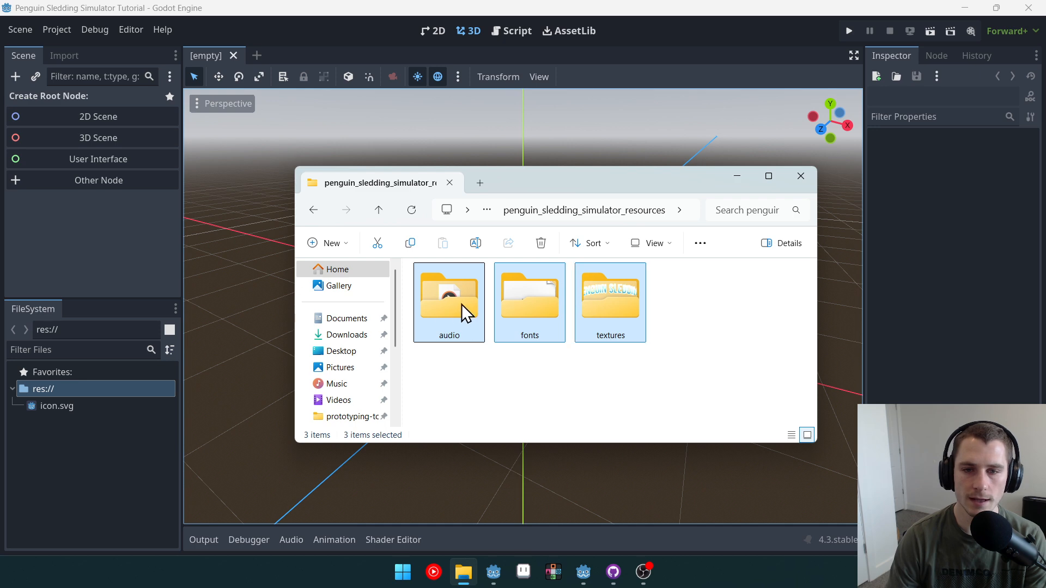
left_click_drag(109, 466, 108, 466)
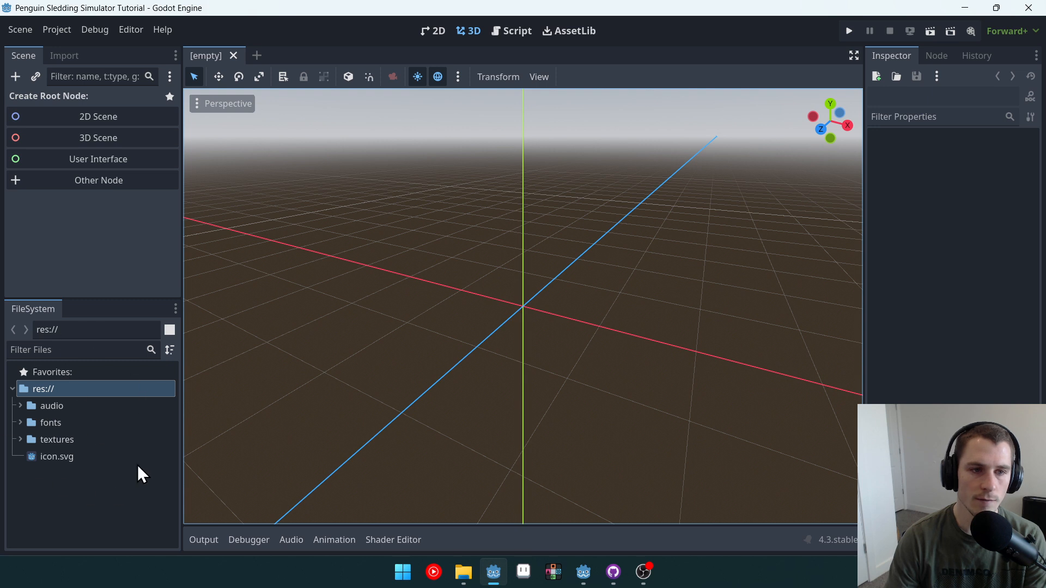
Step: Browse the imported audio, fonts and textures folders in the project files
left_click(57, 405)
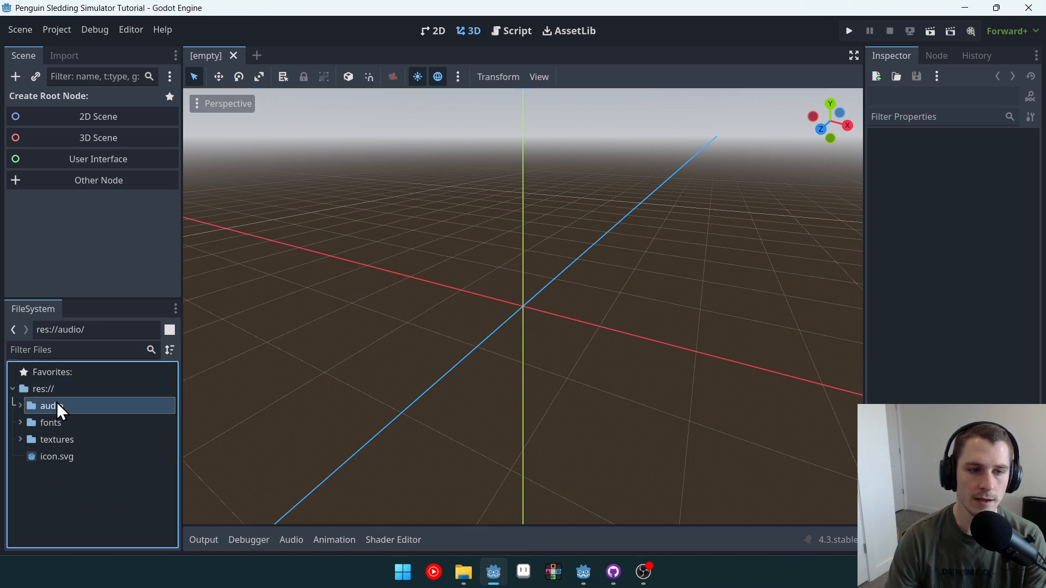
left_click(54, 423)
left_click(55, 439)
left_click(49, 407)
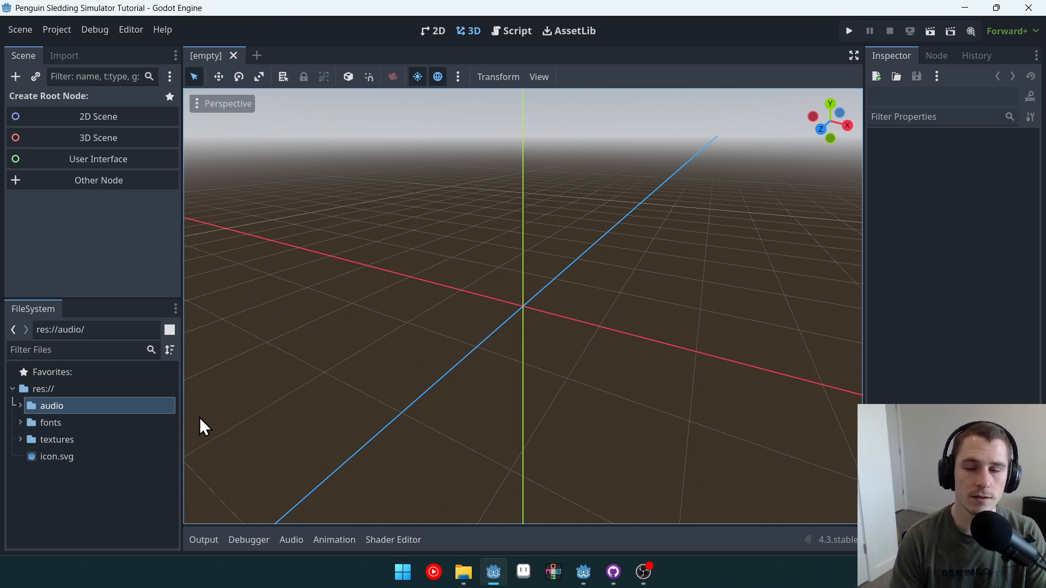
left_click(19, 421)
left_click(19, 421)
left_click(20, 421)
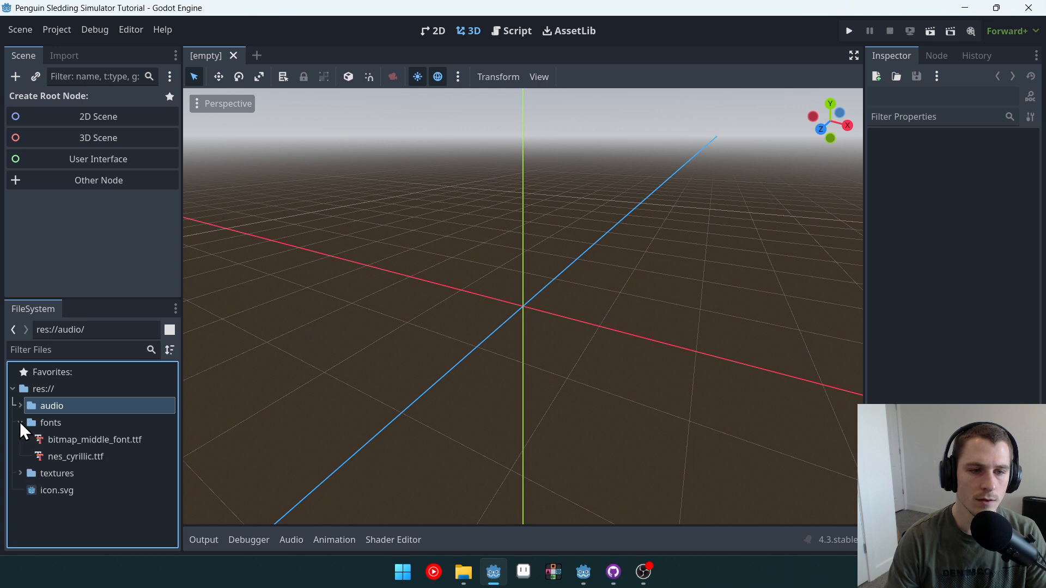
left_click(20, 421)
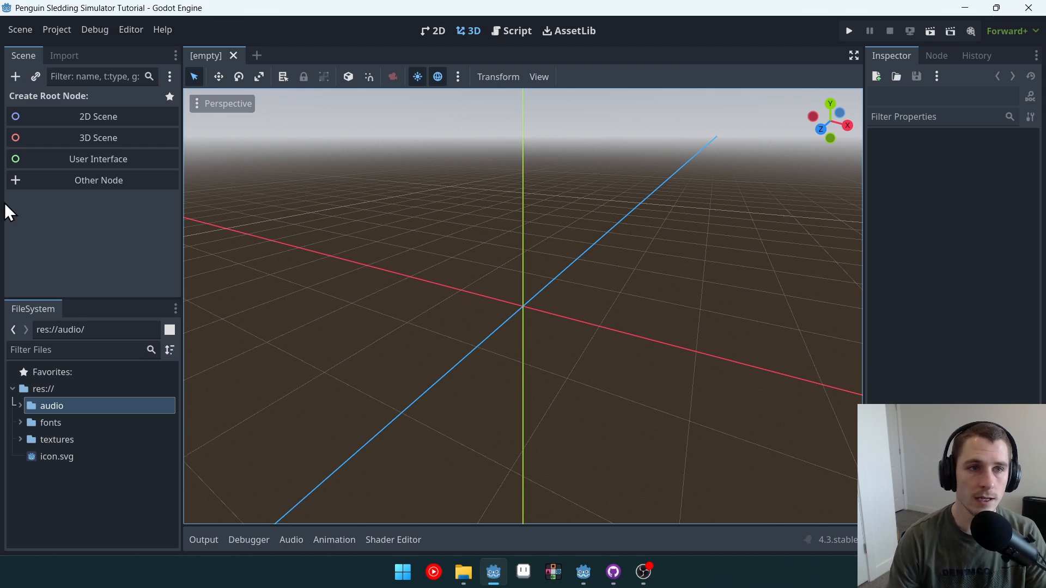
Step: Open the project settings with advanced settings shown and set the viewport size to 320 by 180
left_click(47, 27)
left_click(76, 50)
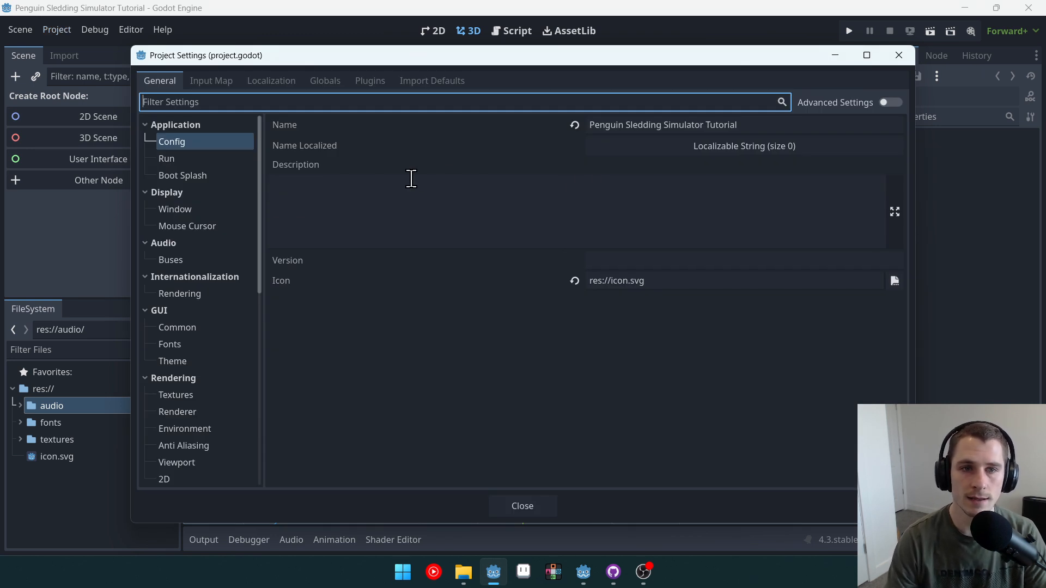
left_click(180, 210)
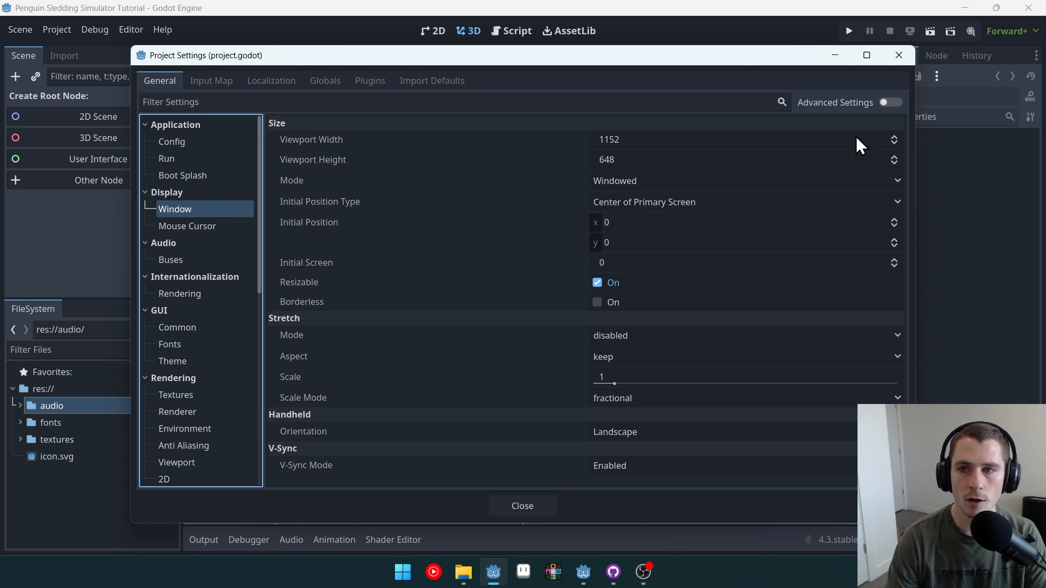
left_click(888, 105)
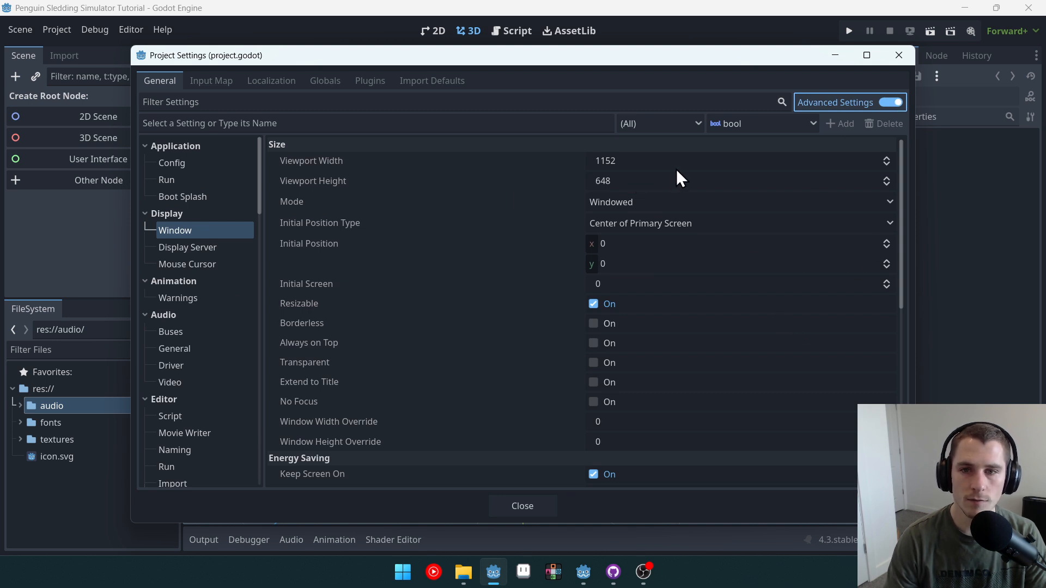
left_click(776, 152)
type("320")
key("Tab")
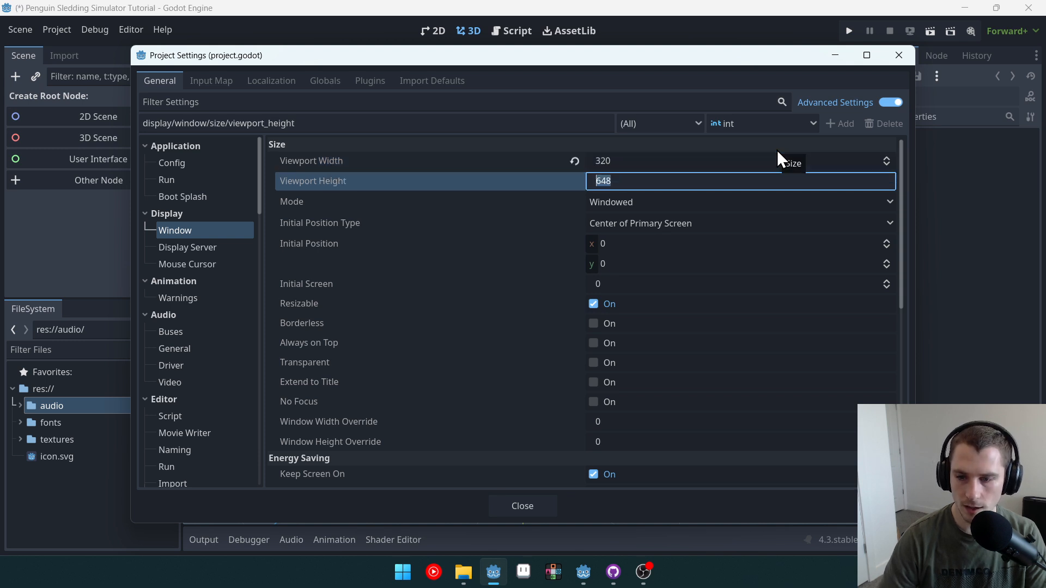
type("180")
key("Return")
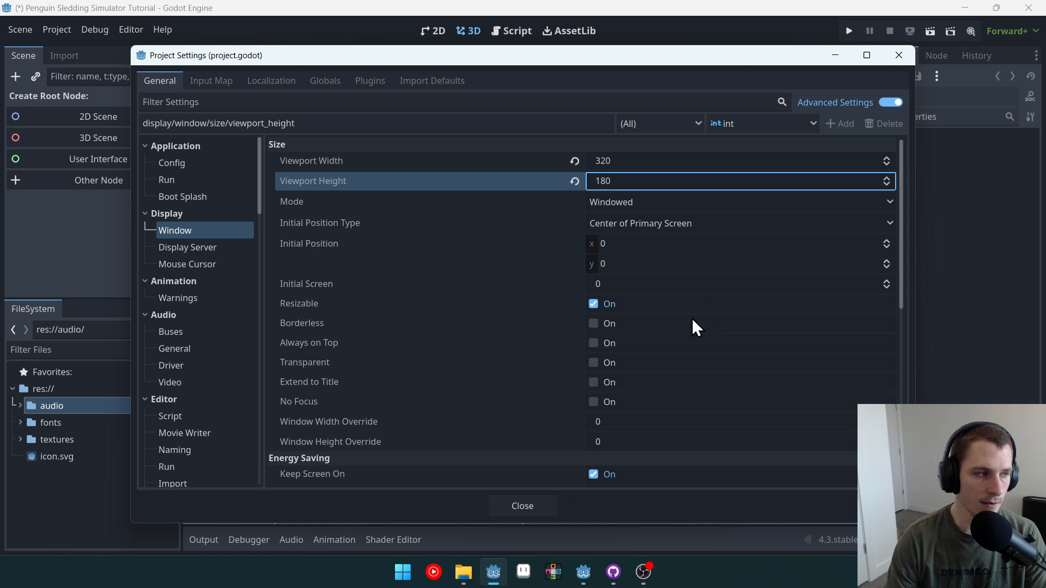
Step: Set the window width override to 1280 and the window height override to 720
left_click(660, 422)
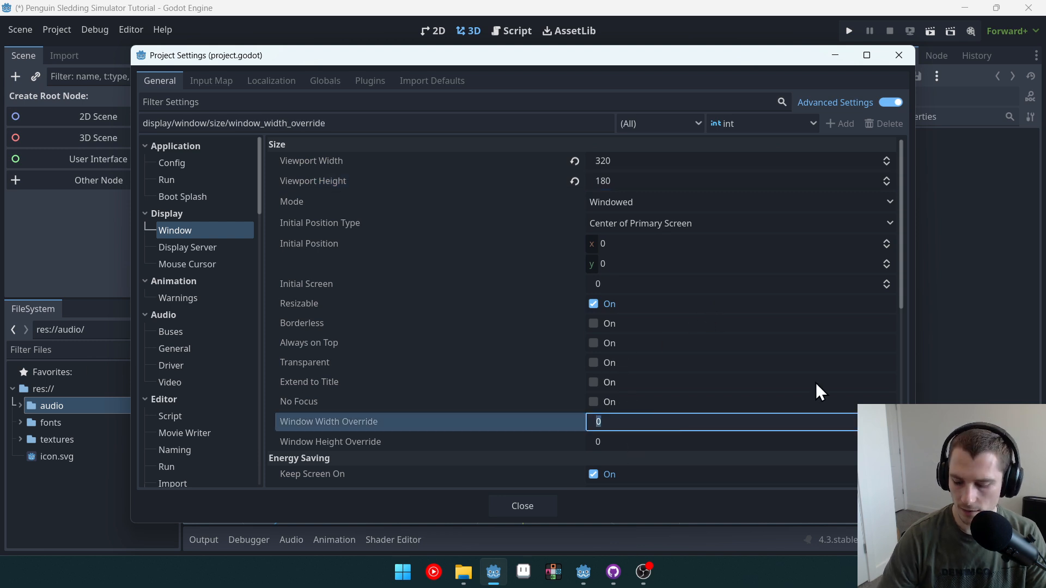
type("1280")
key("Tab")
type("720")
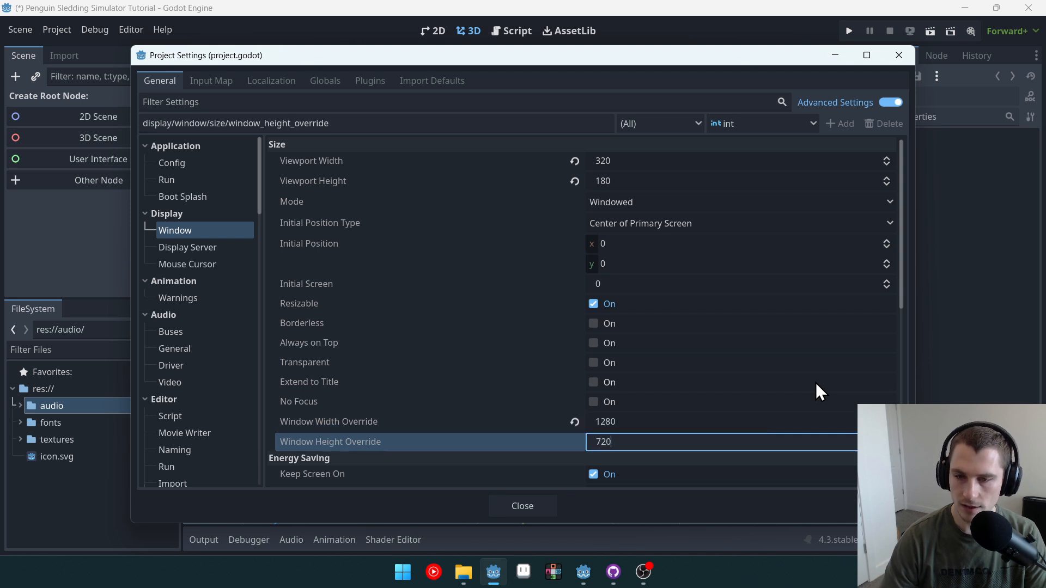
key("Return")
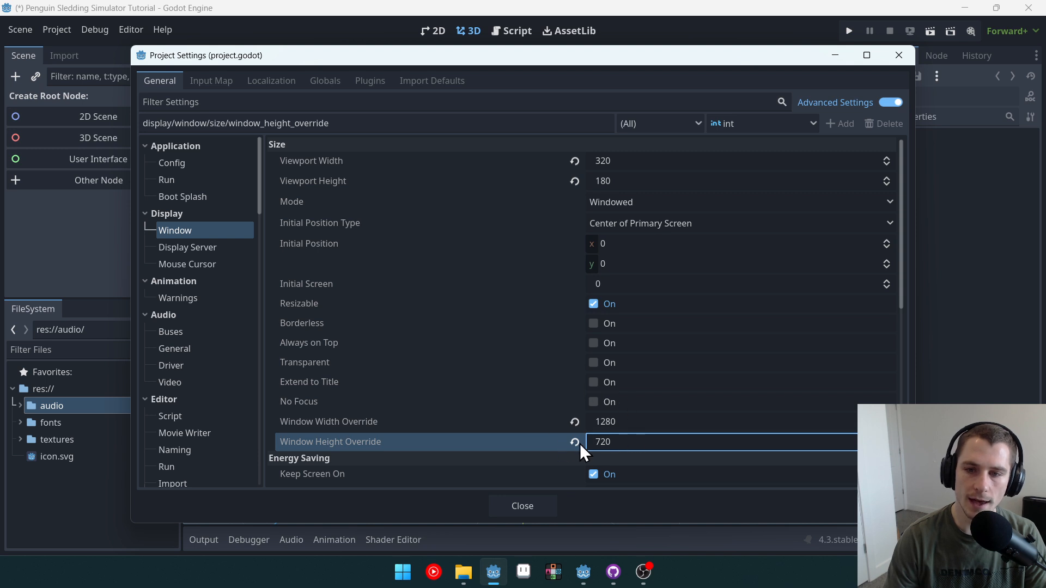
Step: Set the window stretch mode to canvas_items
scroll(773, 299, "down", 6)
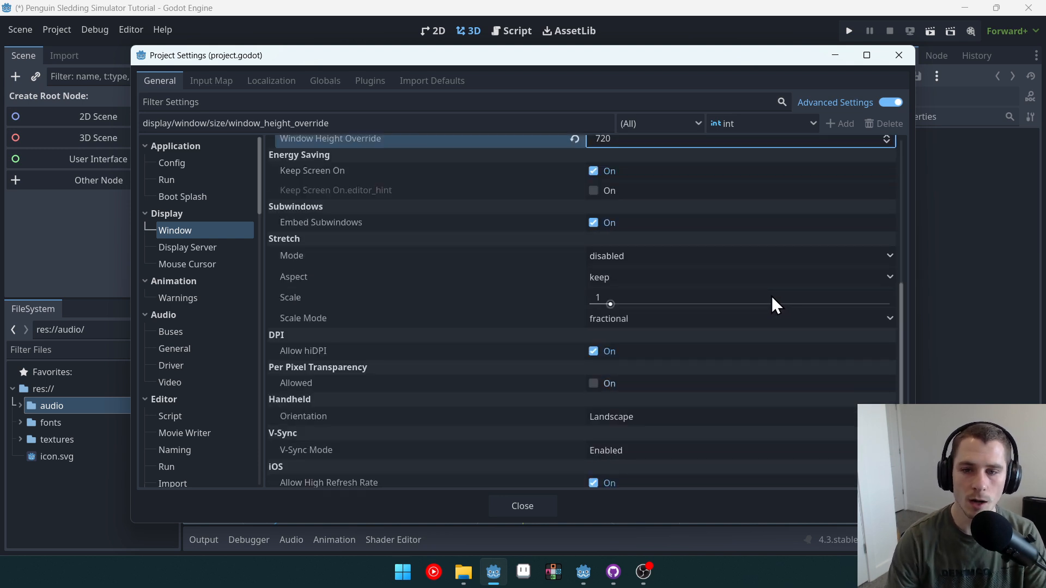
scroll(771, 298, "down", 3)
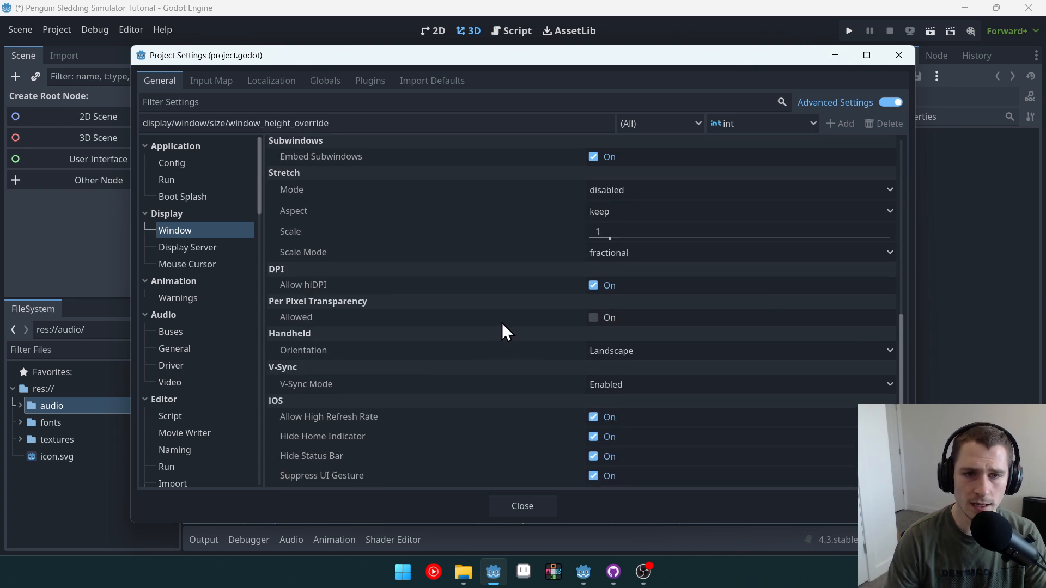
scroll(512, 321, "up", 4)
left_click(651, 277)
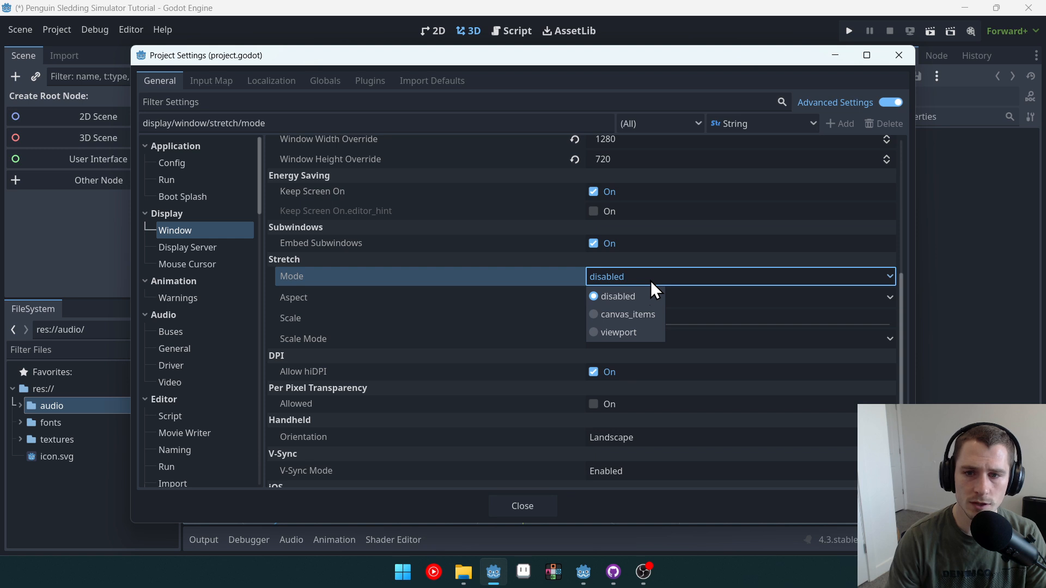
left_click(642, 314)
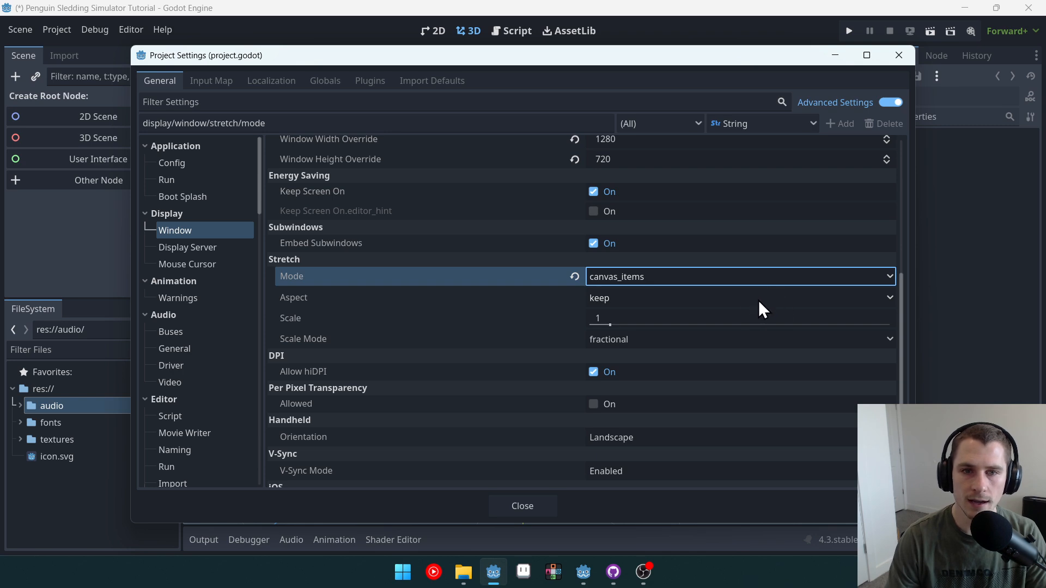
Step: Search the settings for filter, set the default canvas texture filter to Nearest, and close the settings
scroll(296, 168, "up", 5)
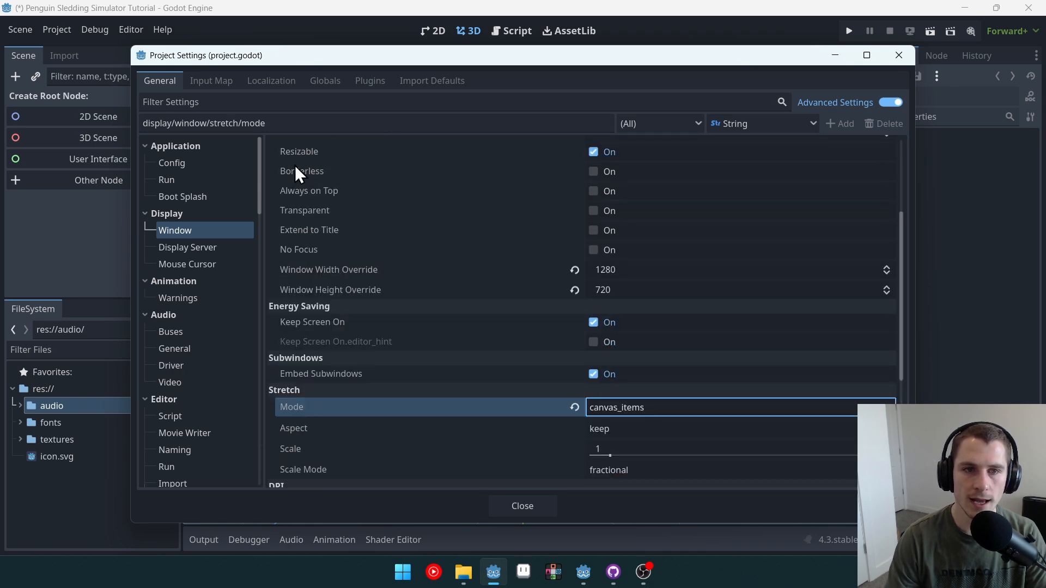
left_click(253, 102)
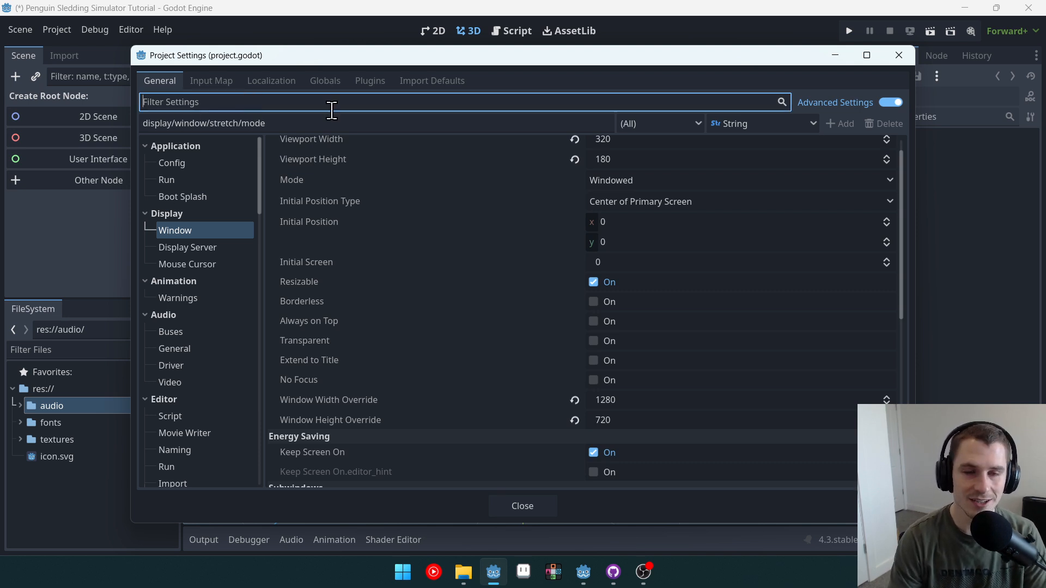
type("filter")
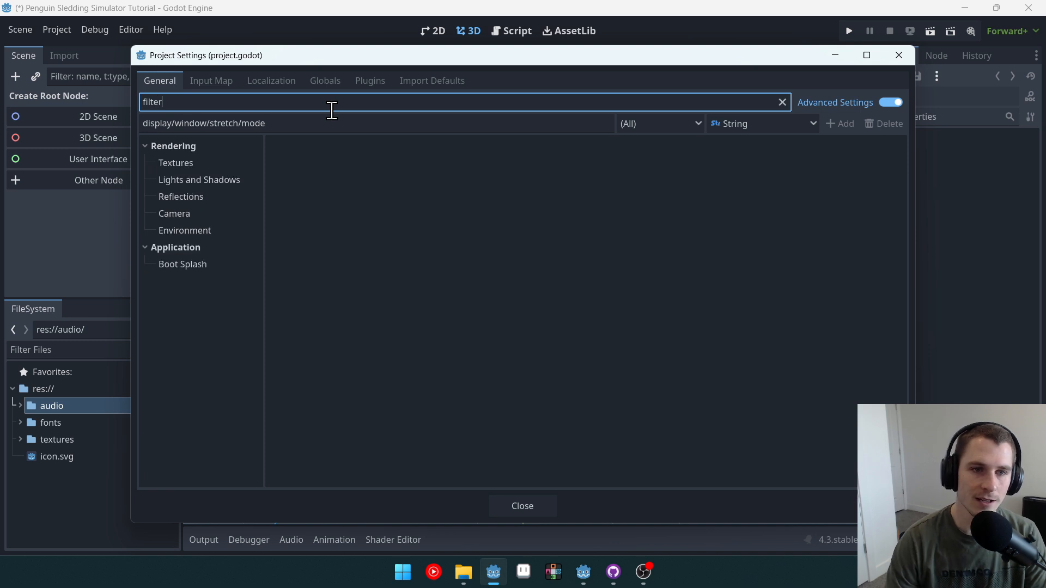
left_click(176, 164)
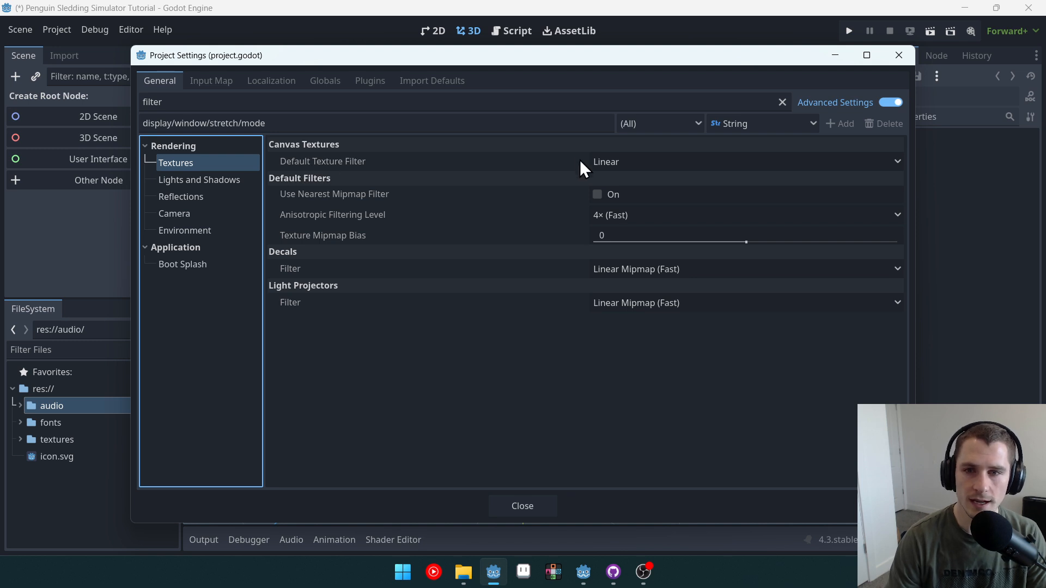
left_click(606, 163)
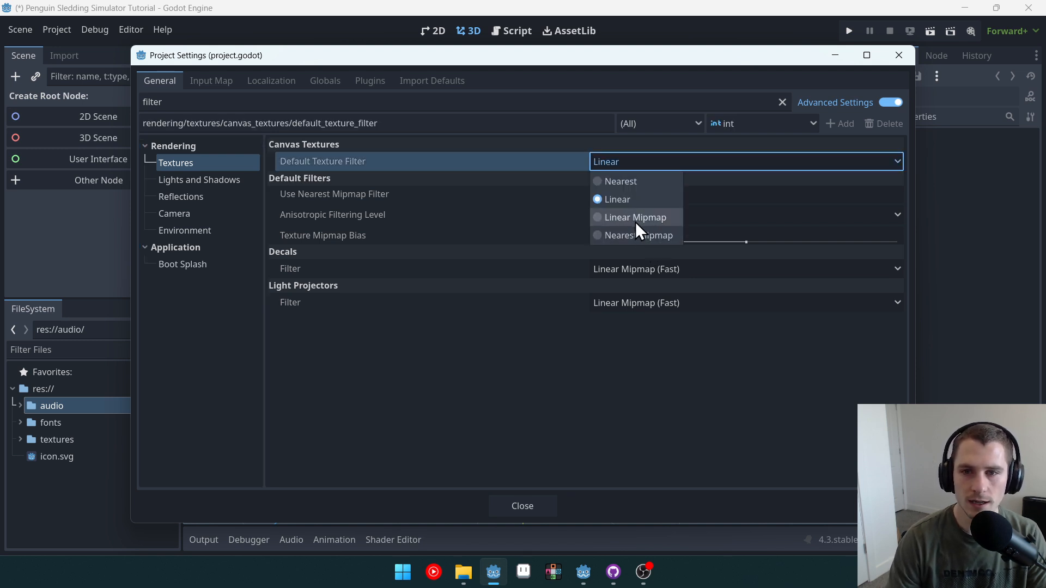
left_click(647, 181)
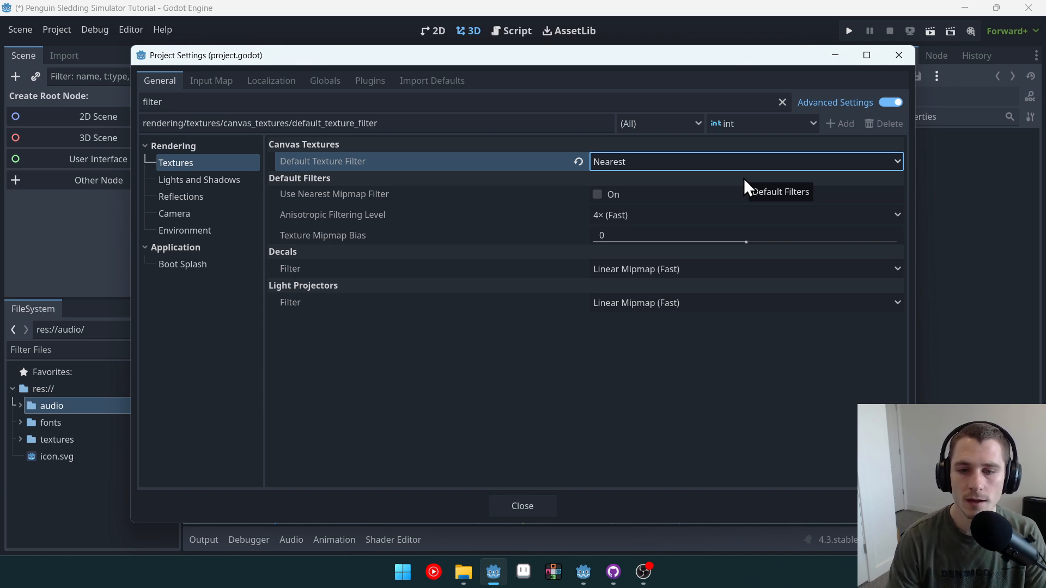
left_click(493, 503)
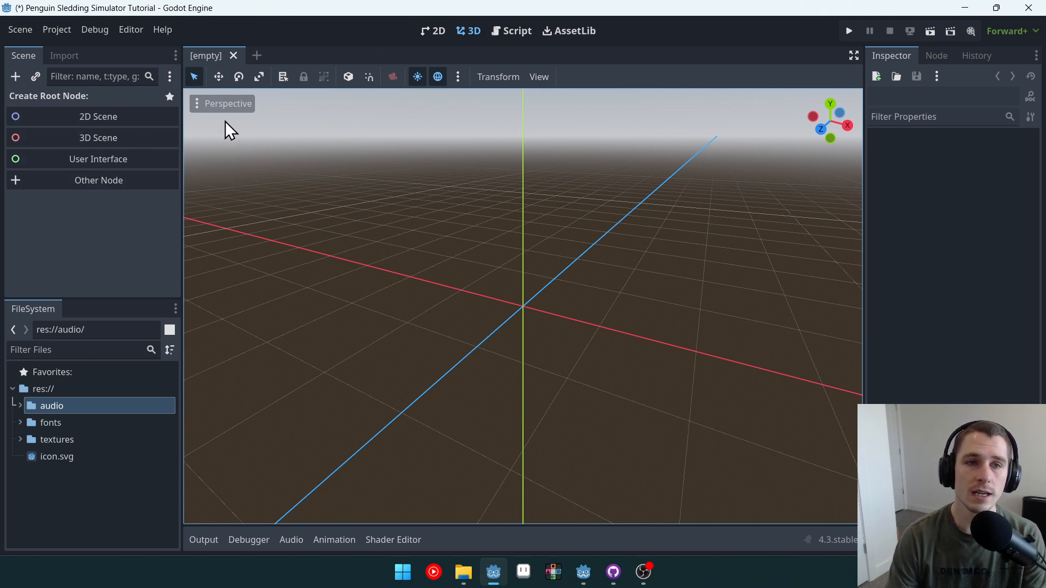
Step: Create a 2D scene whose root node is named Level and save it as level.tscn
left_click(118, 116)
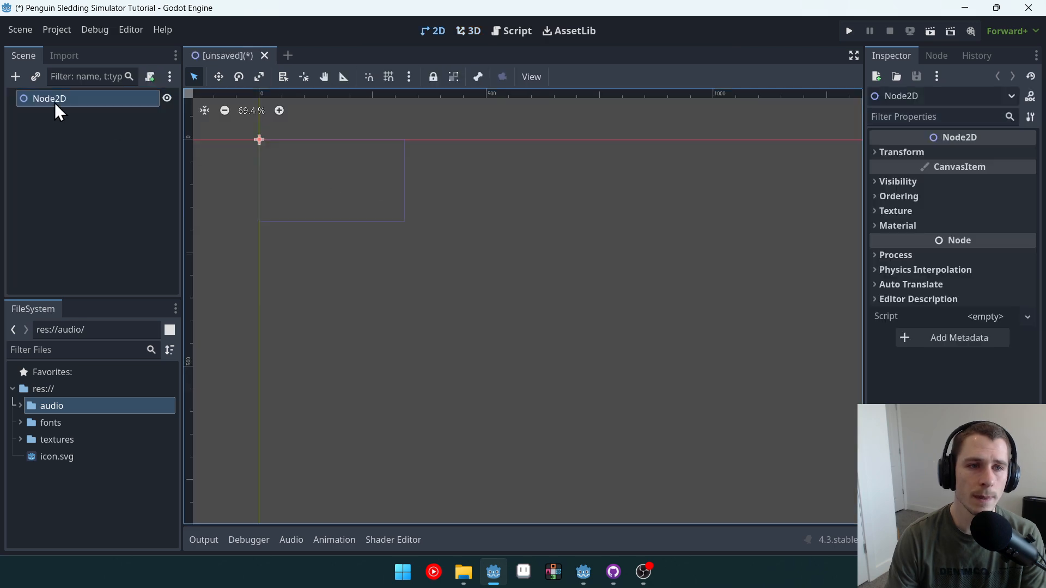
double_click(85, 101)
type("Level")
key("Return")
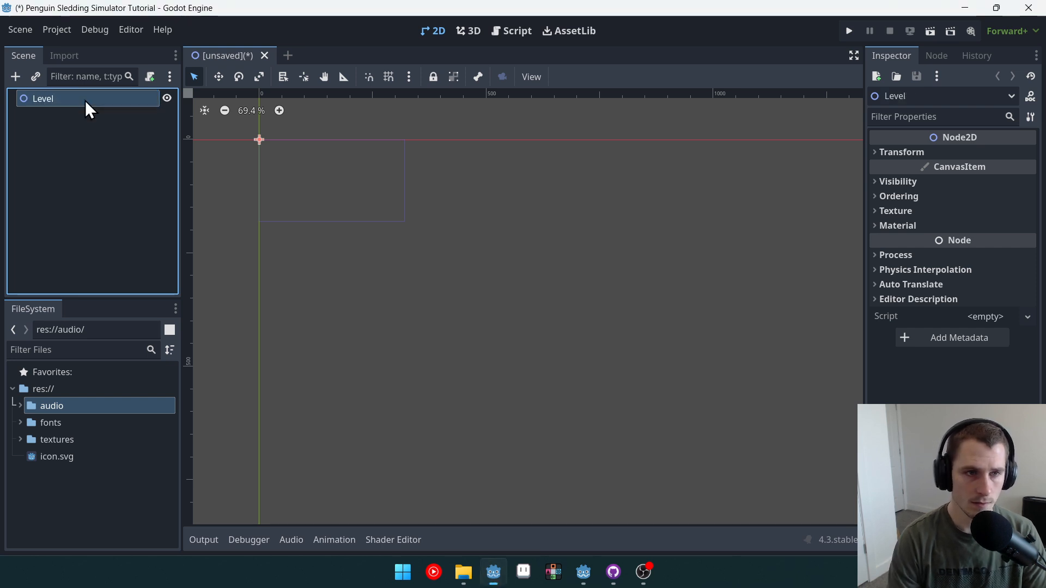
key("ctrl+s")
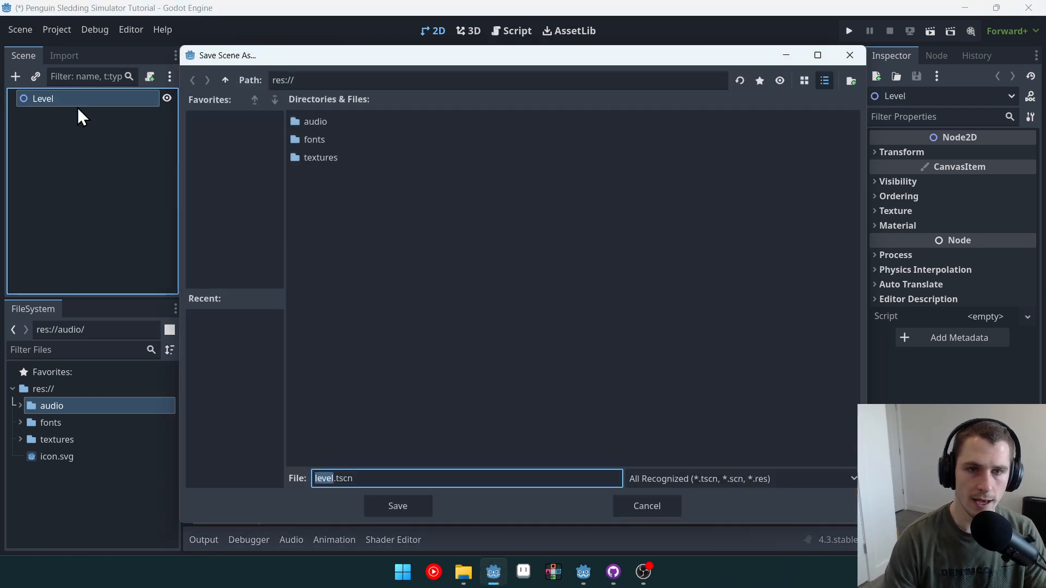
left_click(398, 507)
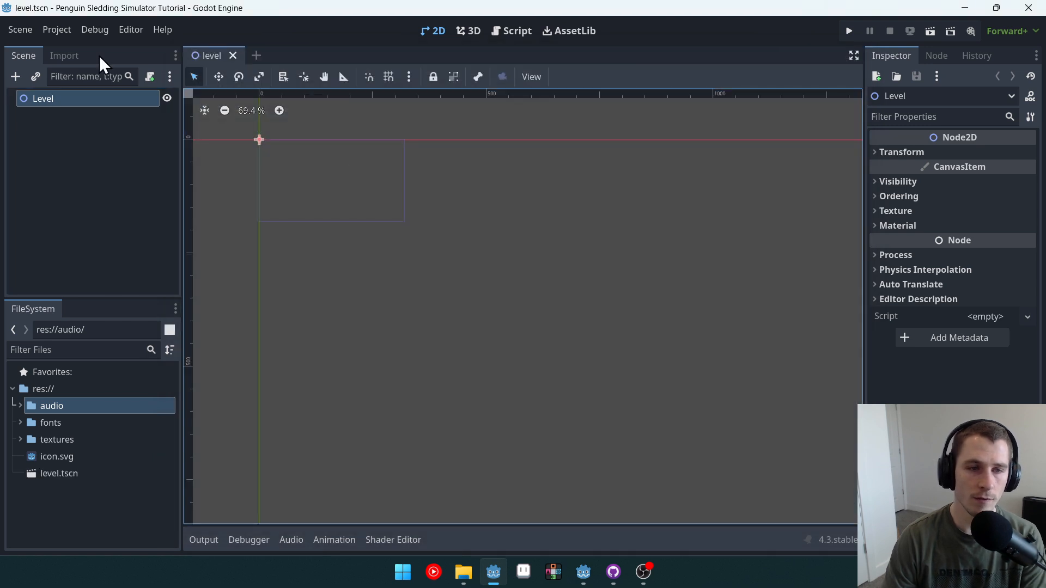
Step: Add a StaticBody2D child node under the Level root
scroll(450, 192, "up", 4)
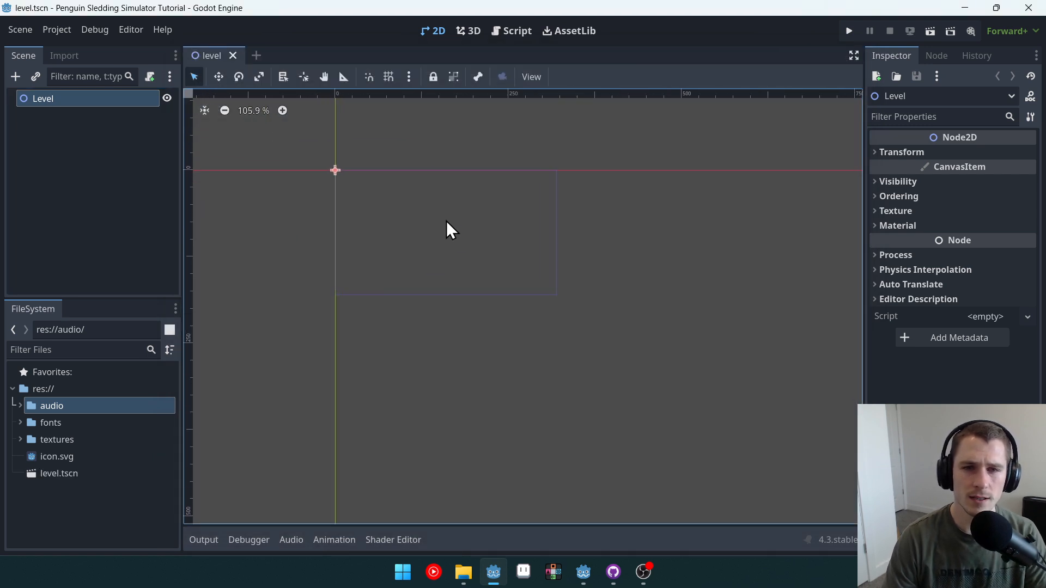
middle_click_drag(446, 221, 444, 269)
scroll(502, 287, "up", 5)
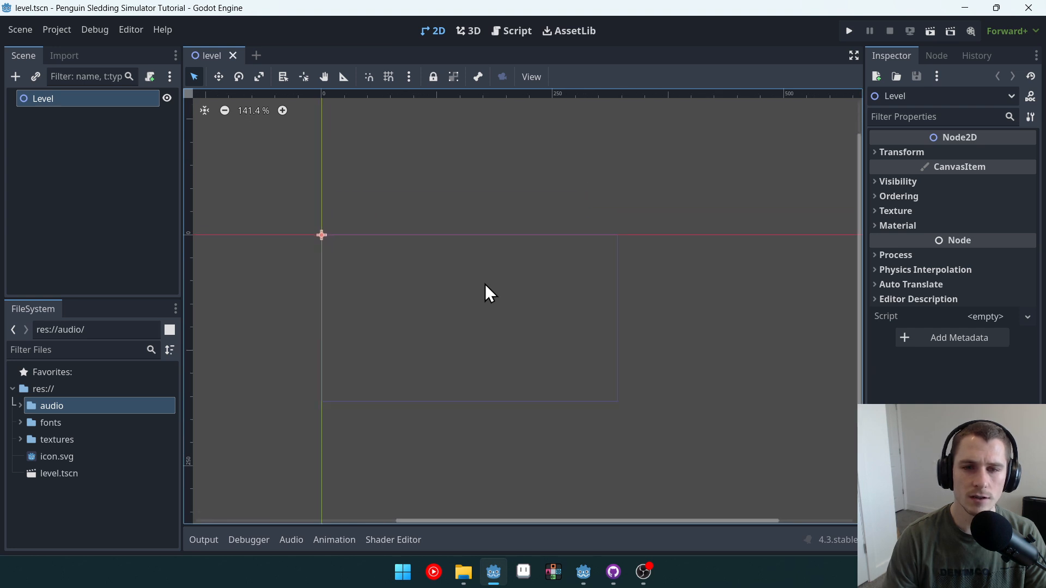
middle_click_drag(525, 303, 488, 287)
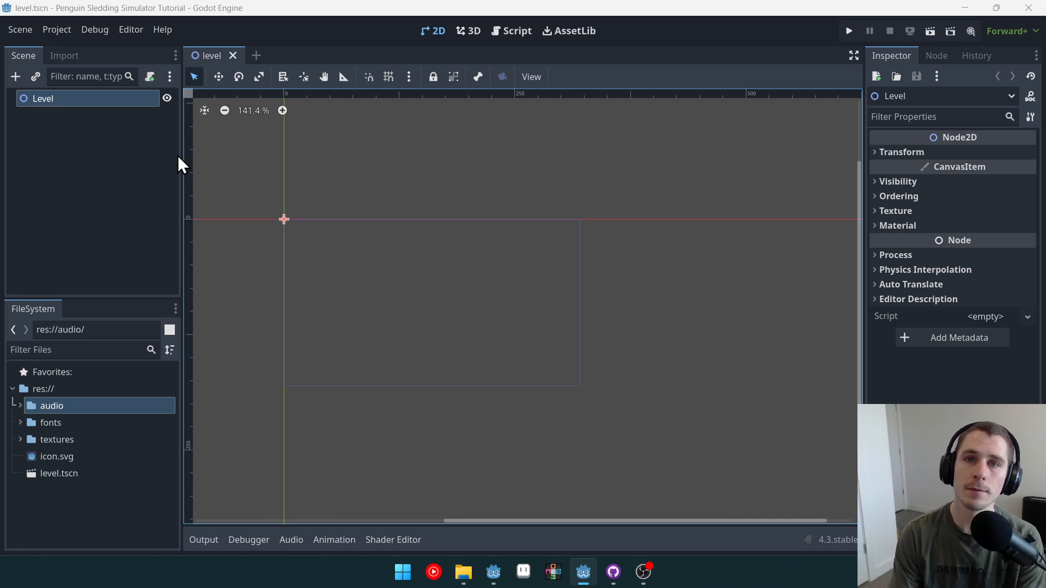
left_click(16, 77)
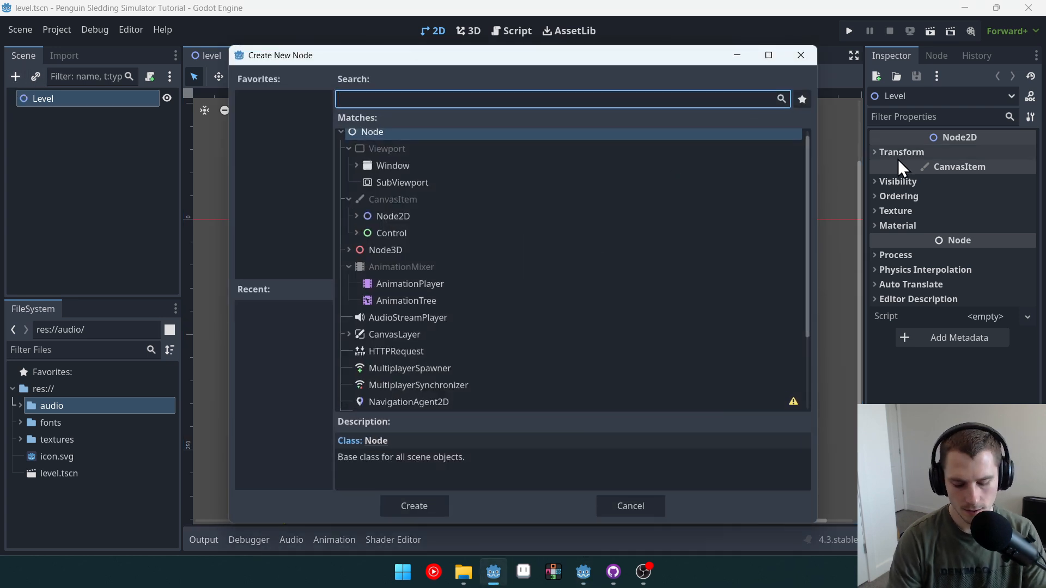
type("stat")
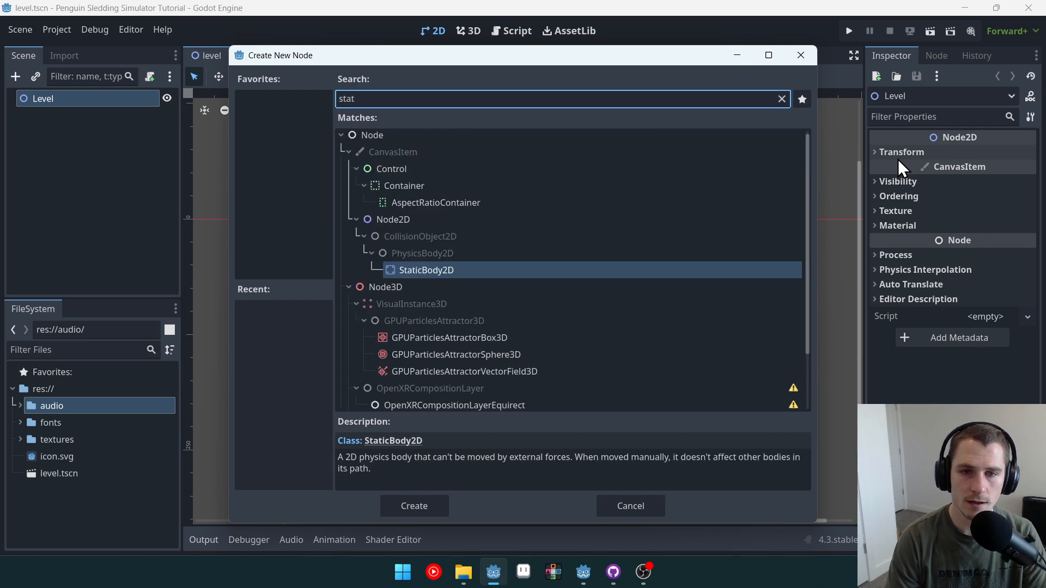
double_click(440, 271)
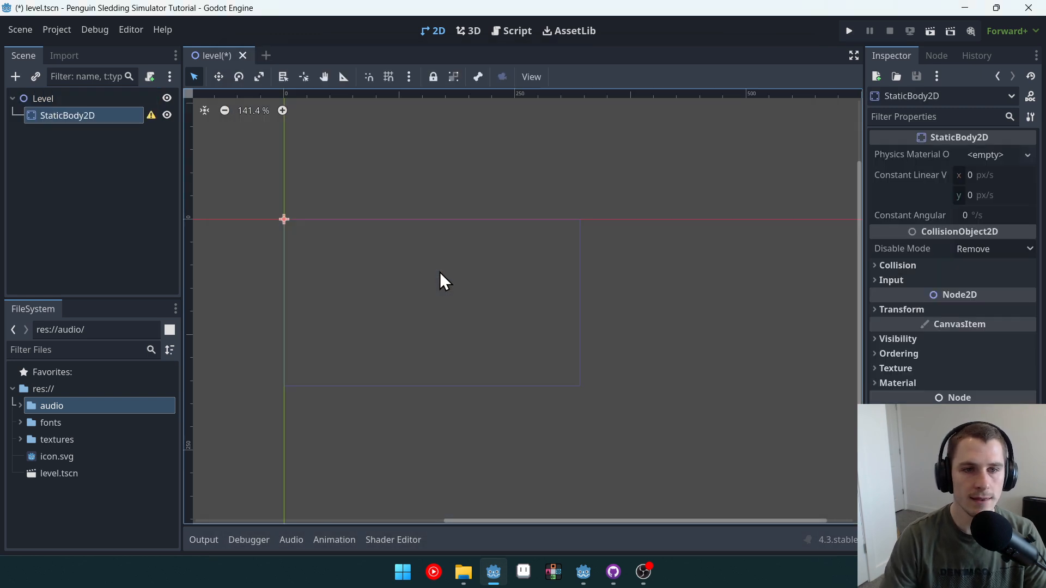
Step: Add a CollisionPolygon2D child node under the StaticBody2D
middle_click_drag(560, 264, 591, 255)
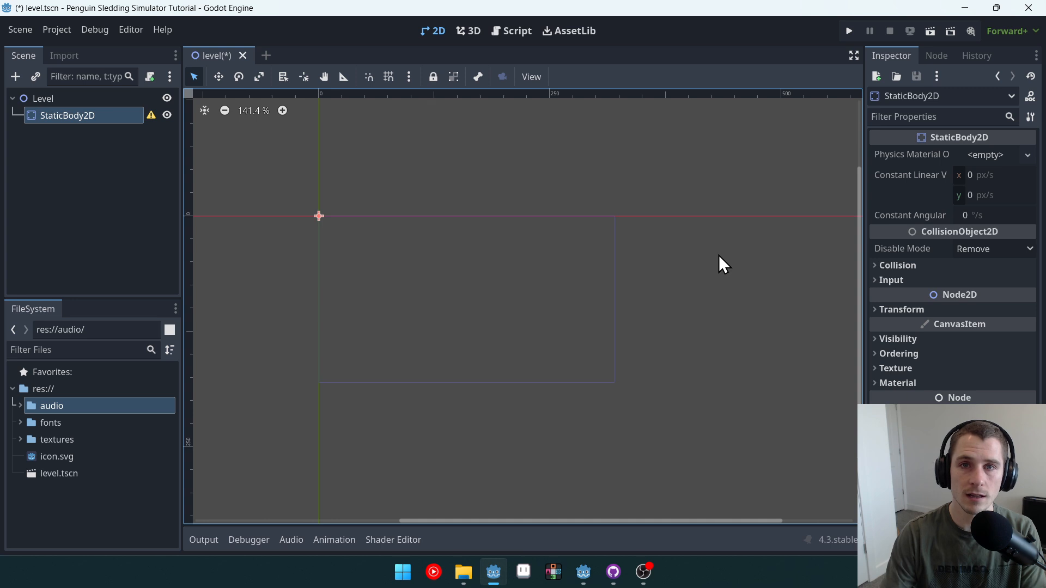
left_click(59, 101)
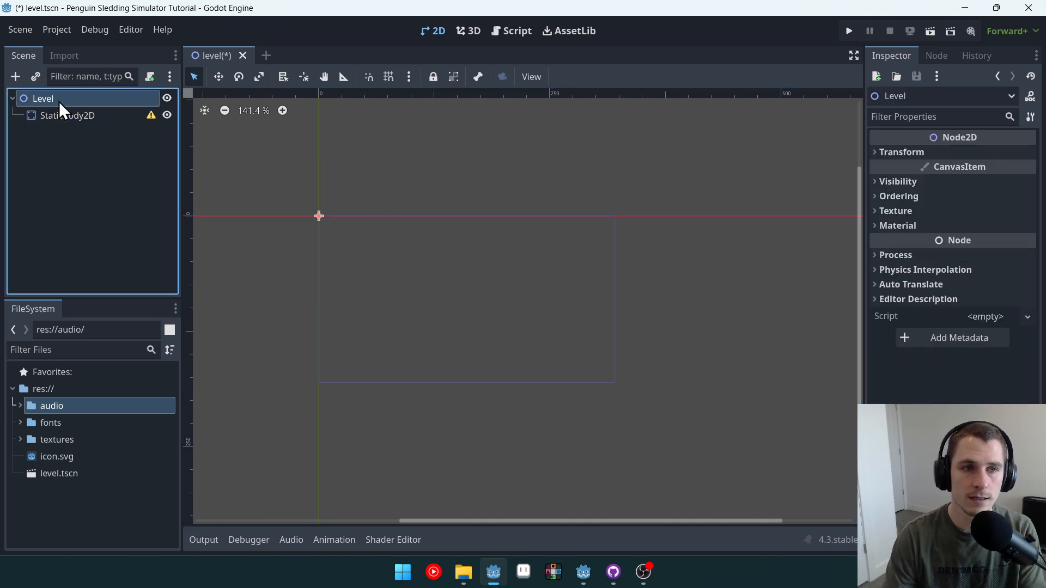
left_click(68, 115)
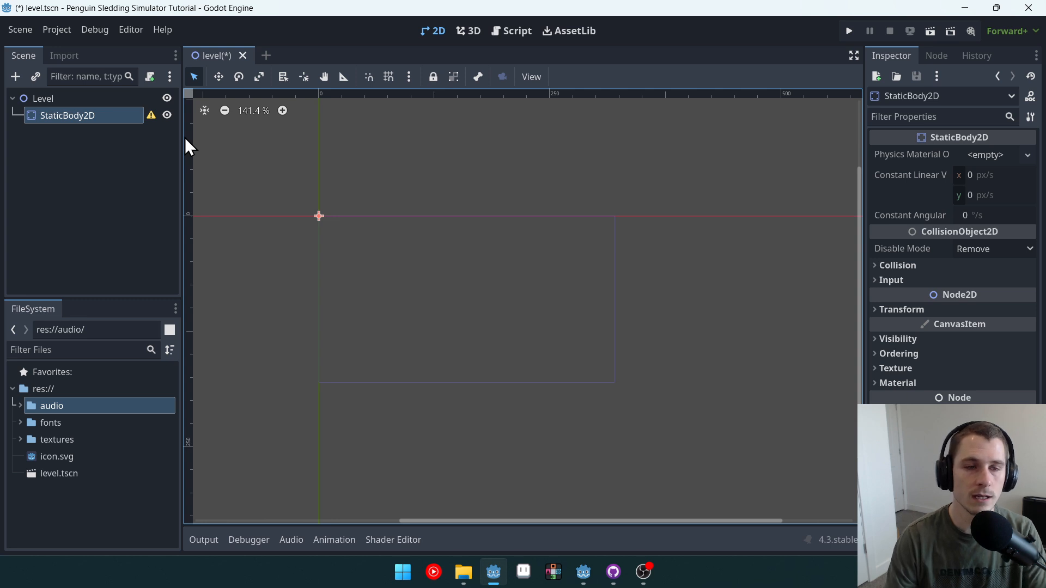
left_click(15, 77)
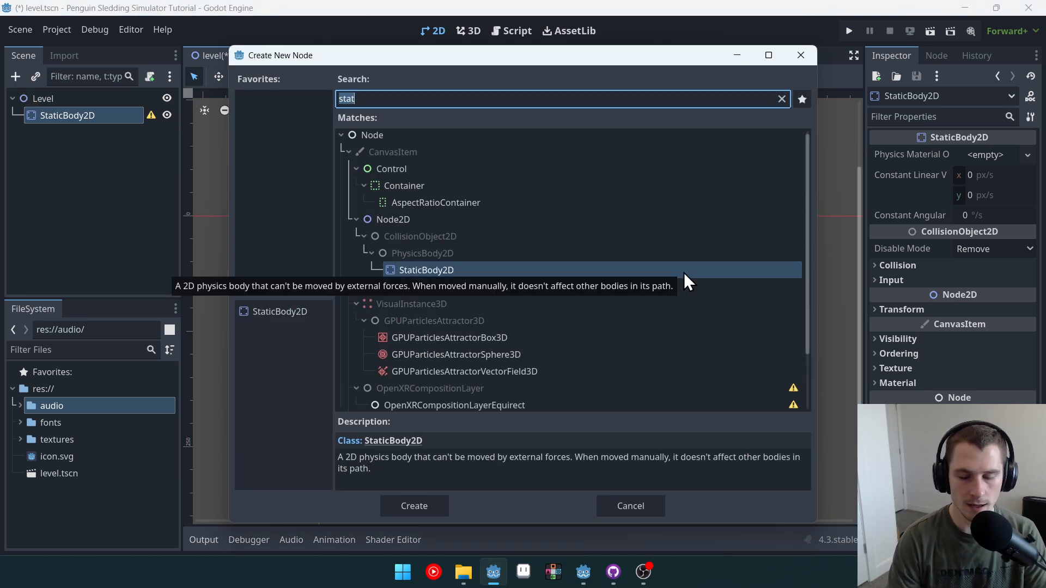
type("colli")
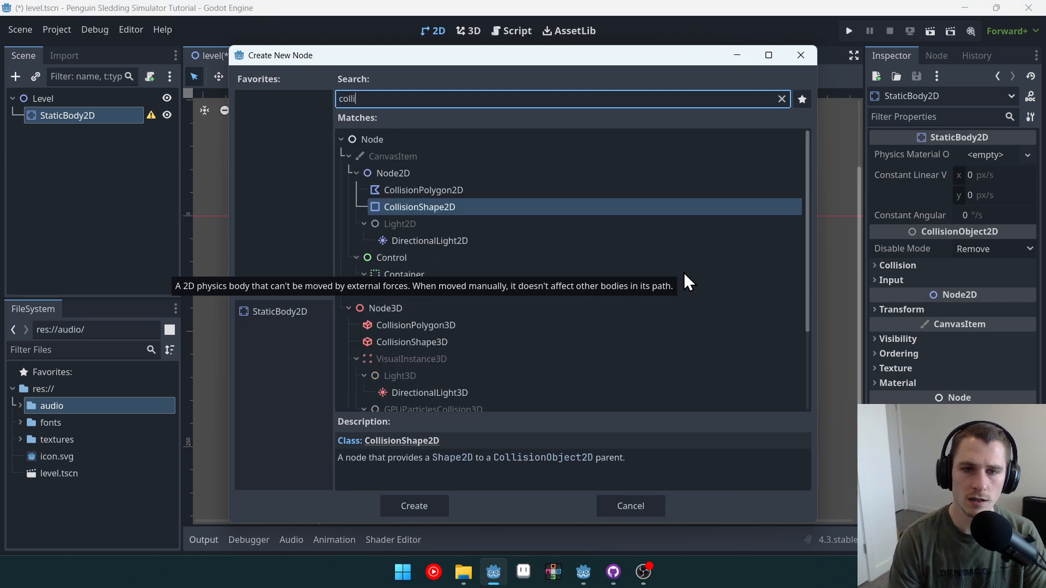
key("Up")
key("Return")
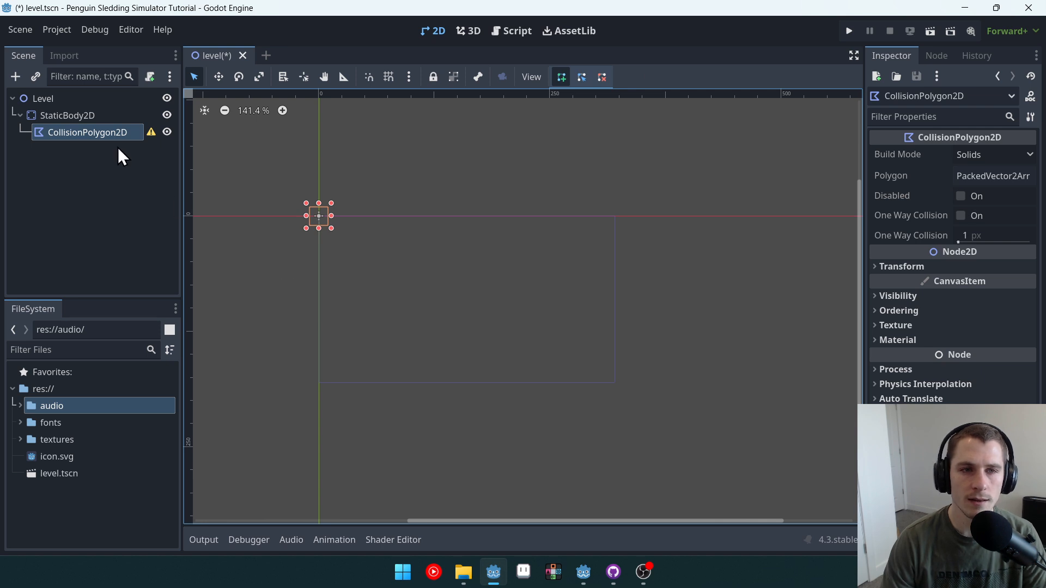
Step: Turn on grid snapping and draw a closed collision polygon forming the ground with a small ledge and a raised block on the right
left_click(388, 76)
middle_click_drag(705, 231, 701, 175)
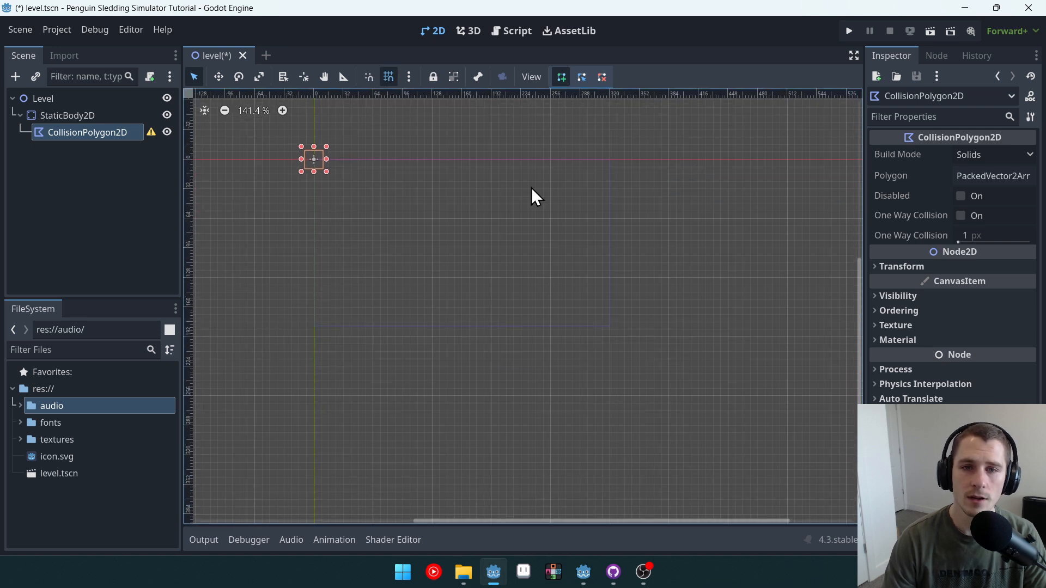
scroll(446, 213, "up", 5)
middle_click_drag(412, 227, 500, 243)
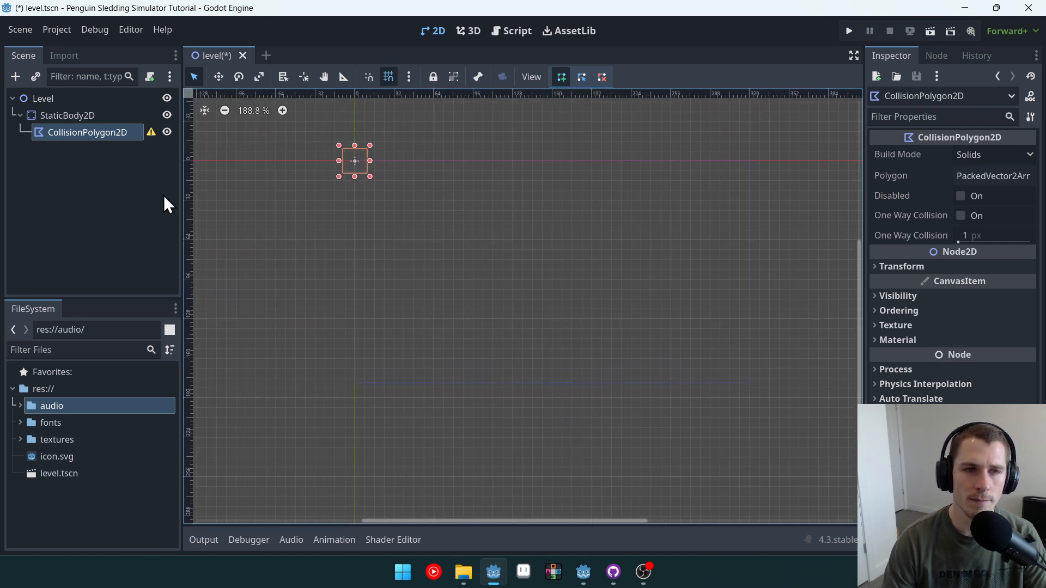
scroll(500, 325, "up", 1)
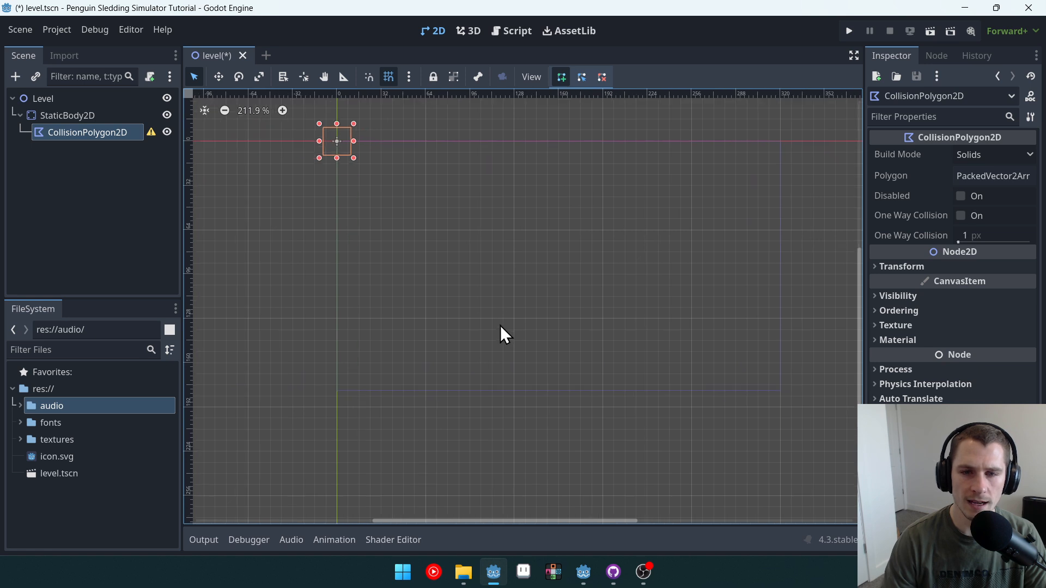
left_click(426, 321)
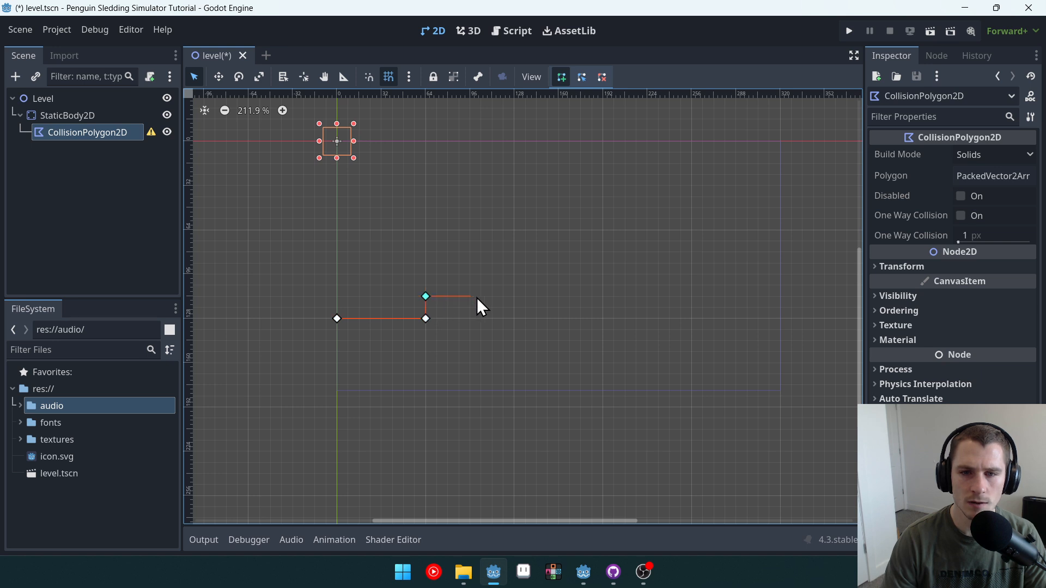
left_click(513, 296)
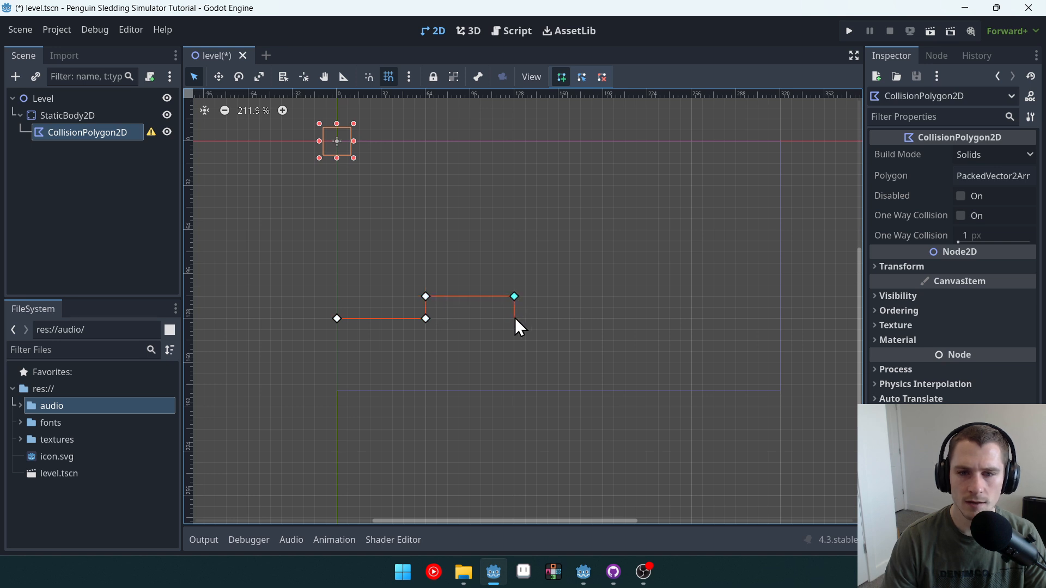
left_click(690, 318)
left_click(691, 263)
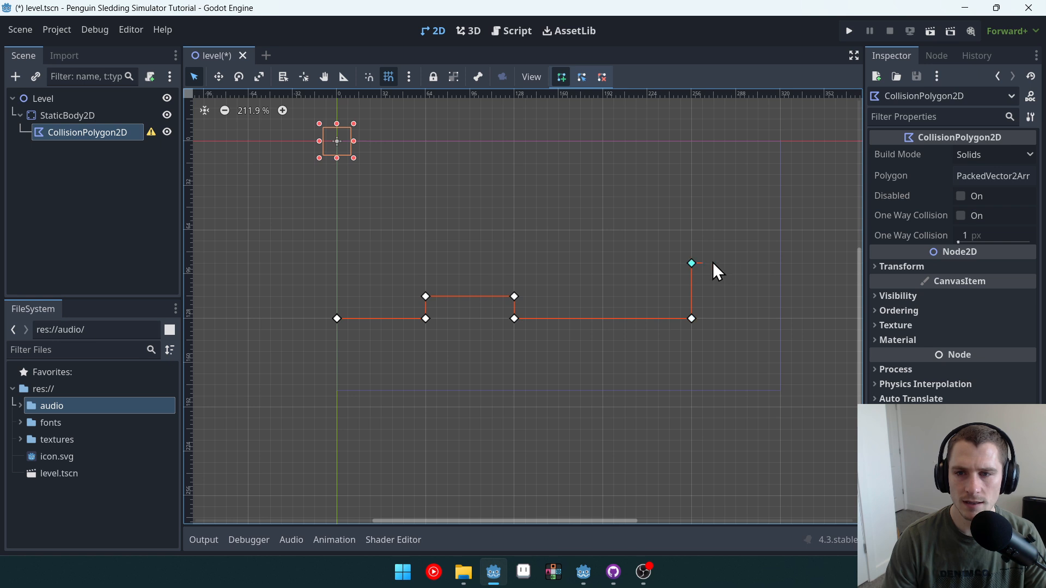
left_click(824, 263)
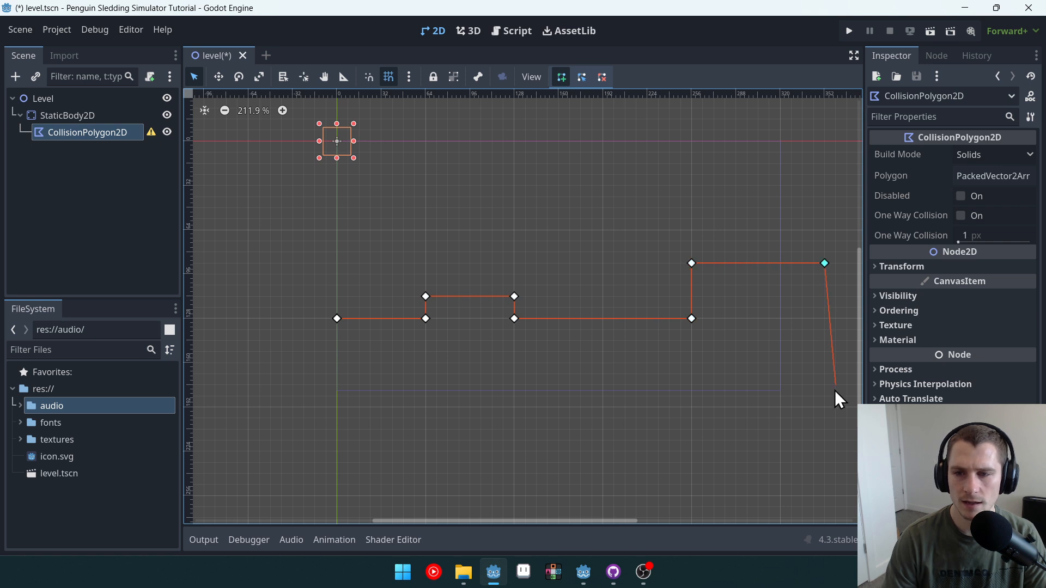
left_click(823, 402)
left_click(336, 396)
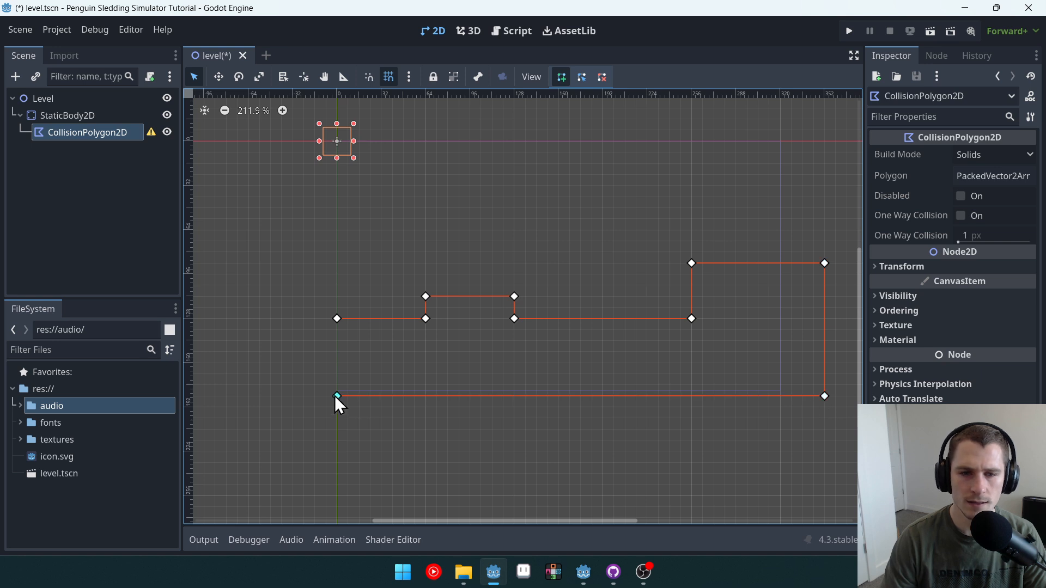
left_click(339, 319)
Step: Save the level scene
middle_click_drag(633, 220, 536, 219)
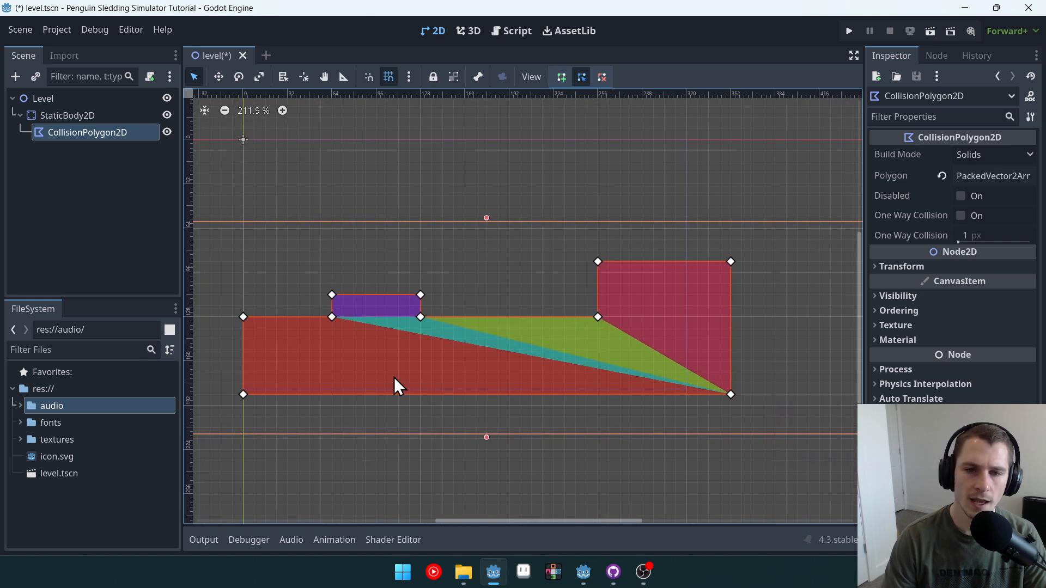
middle_click_drag(381, 238, 476, 280)
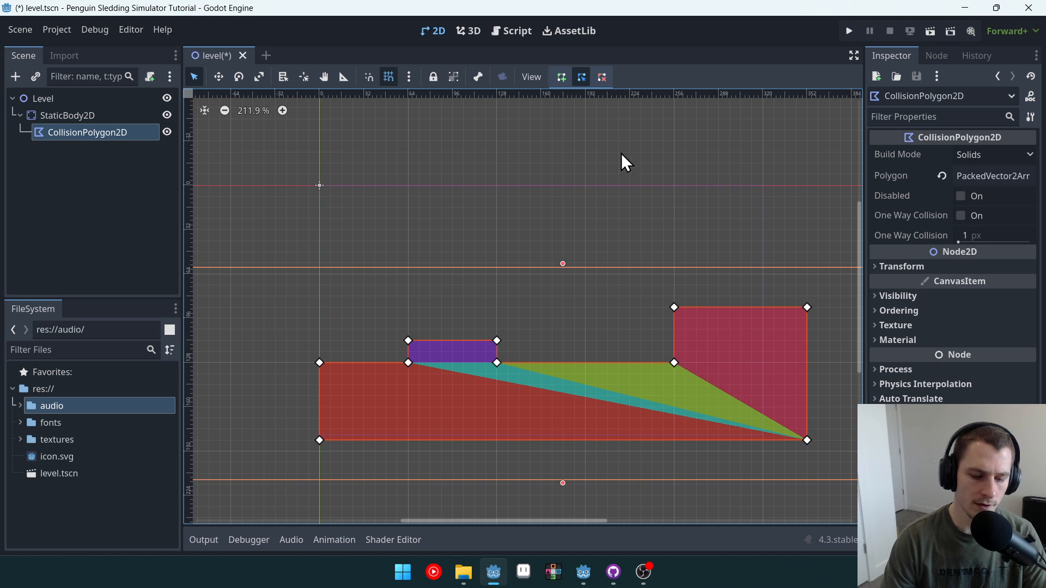
key("ctrl+s")
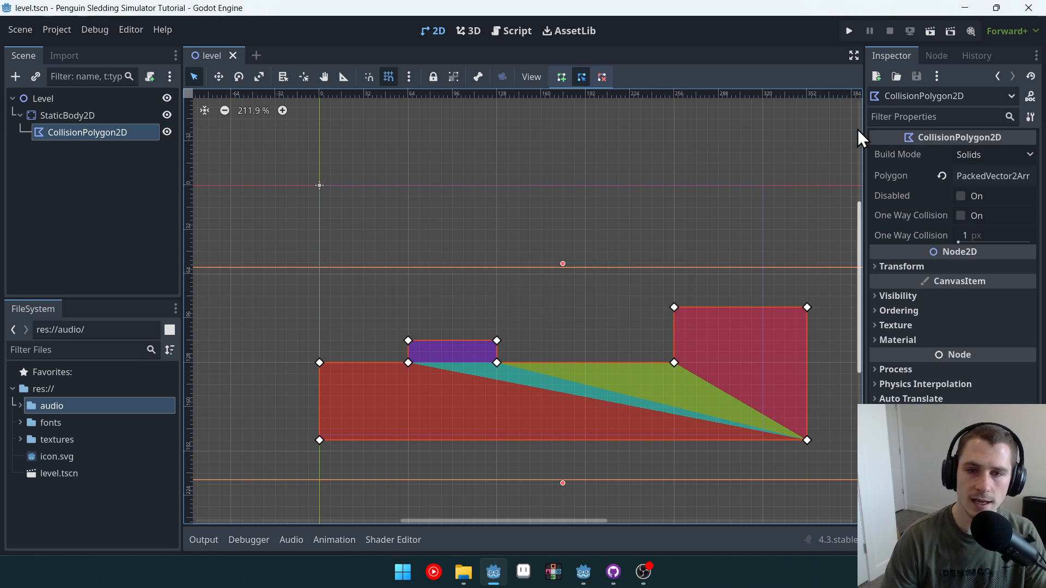
Step: Run the project, selecting the current scene as the main scene, and close the game window
left_click(848, 31)
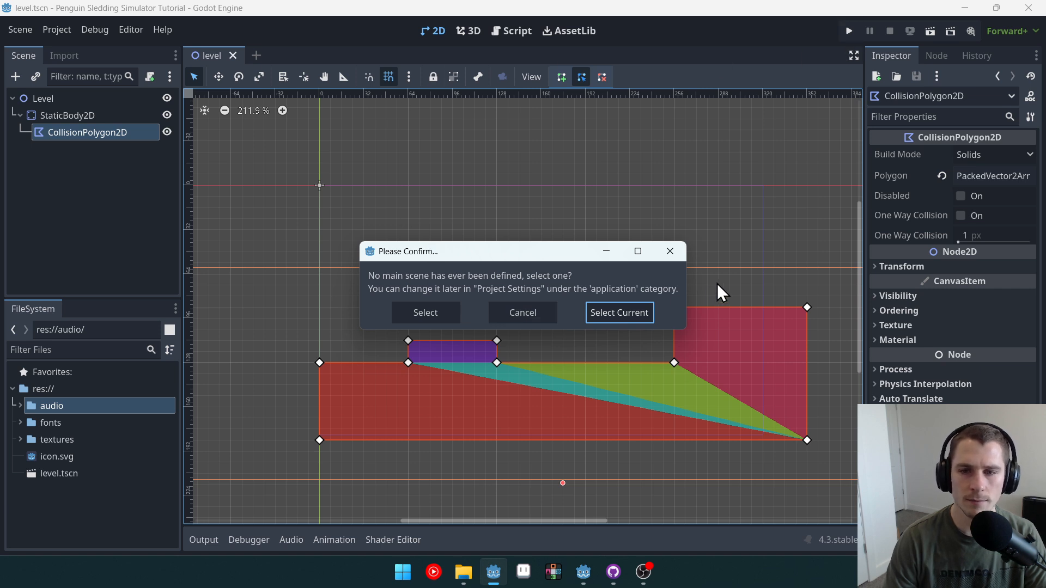
left_click(630, 319)
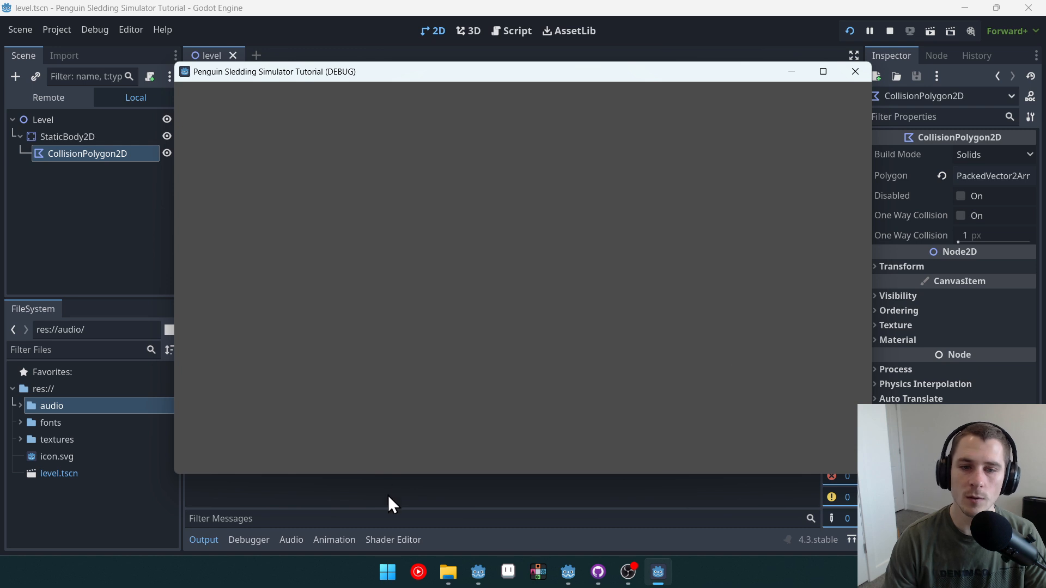
left_click(855, 72)
Step: Enable Visible Collision Shapes for debugging, then run the project again and close the game window
scroll(623, 227, "down", 5)
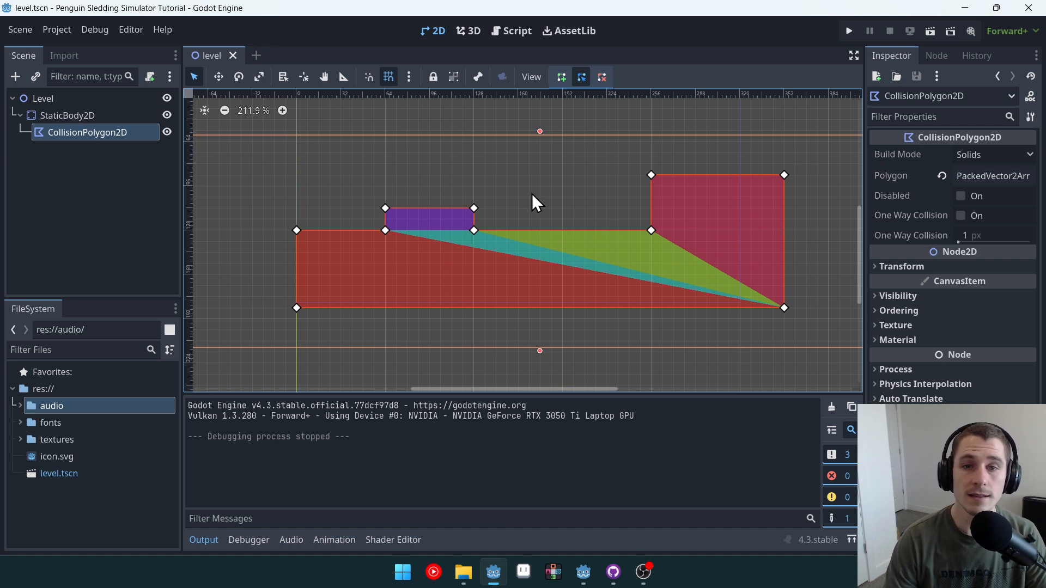
scroll(516, 248, "up", 4)
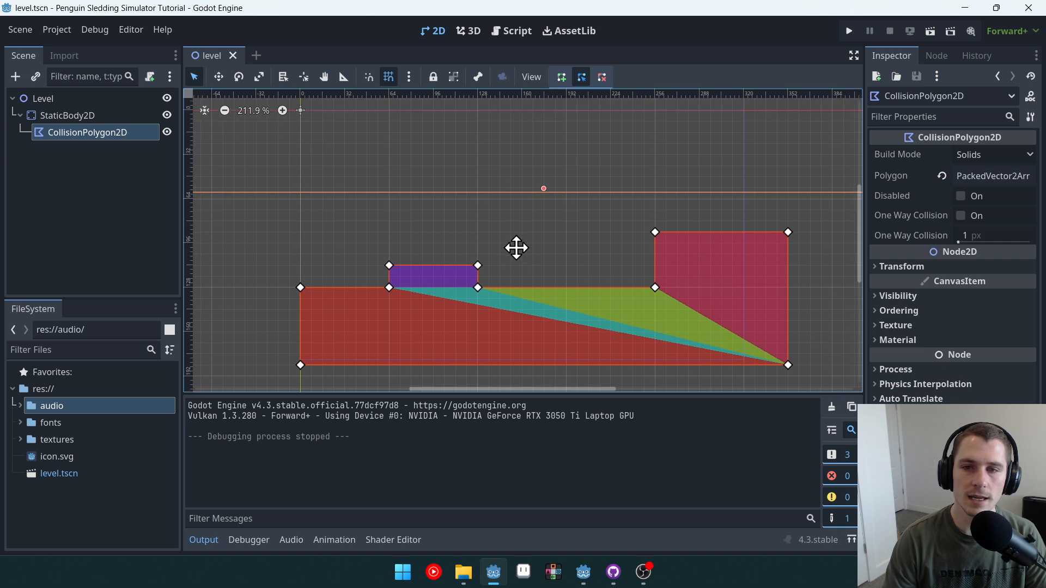
scroll(583, 308, "right", 1)
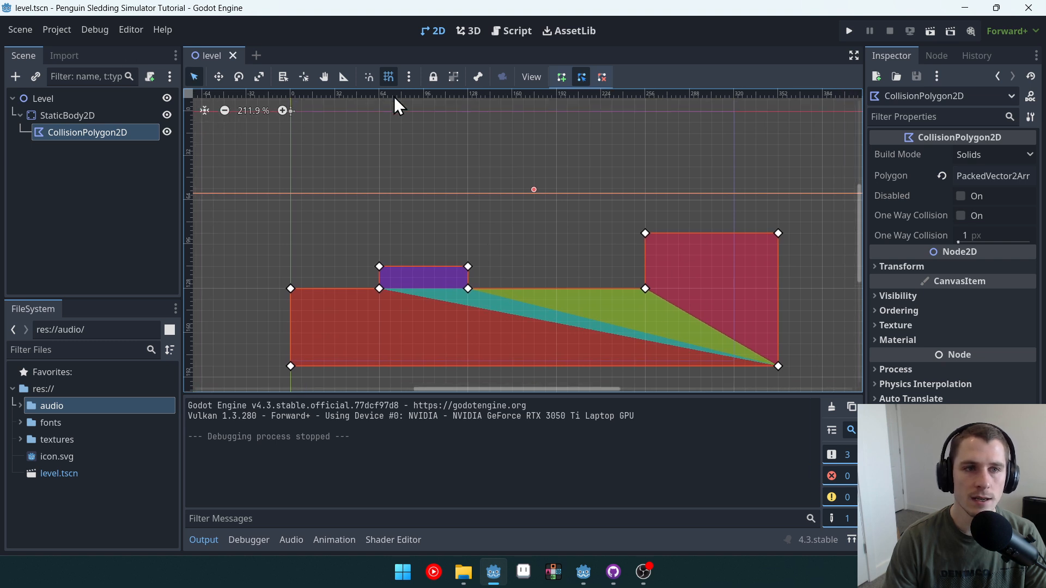
left_click(65, 31)
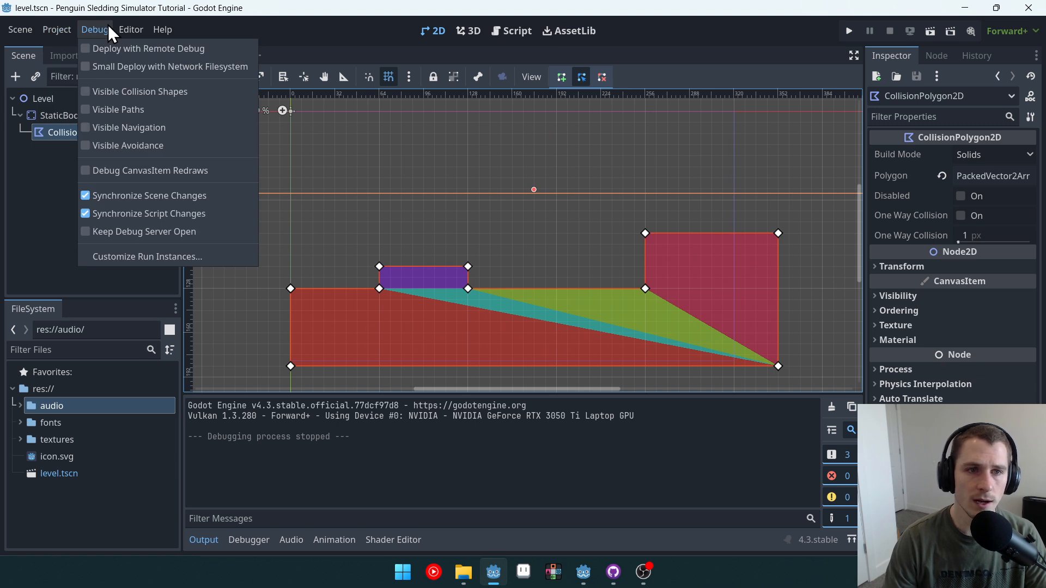
left_click(133, 92)
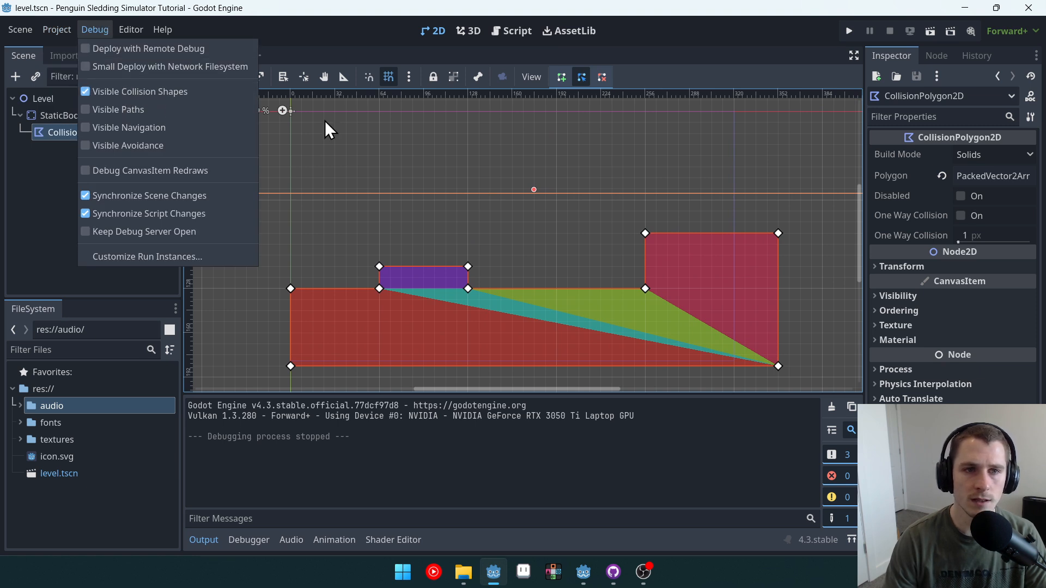
left_click(702, 42)
left_click(849, 31)
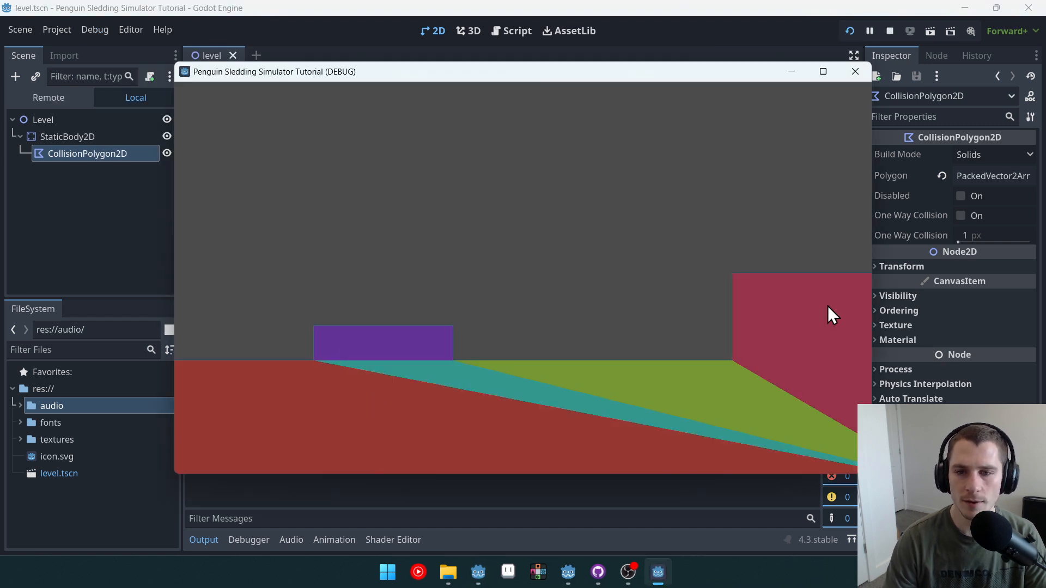
left_click(855, 72)
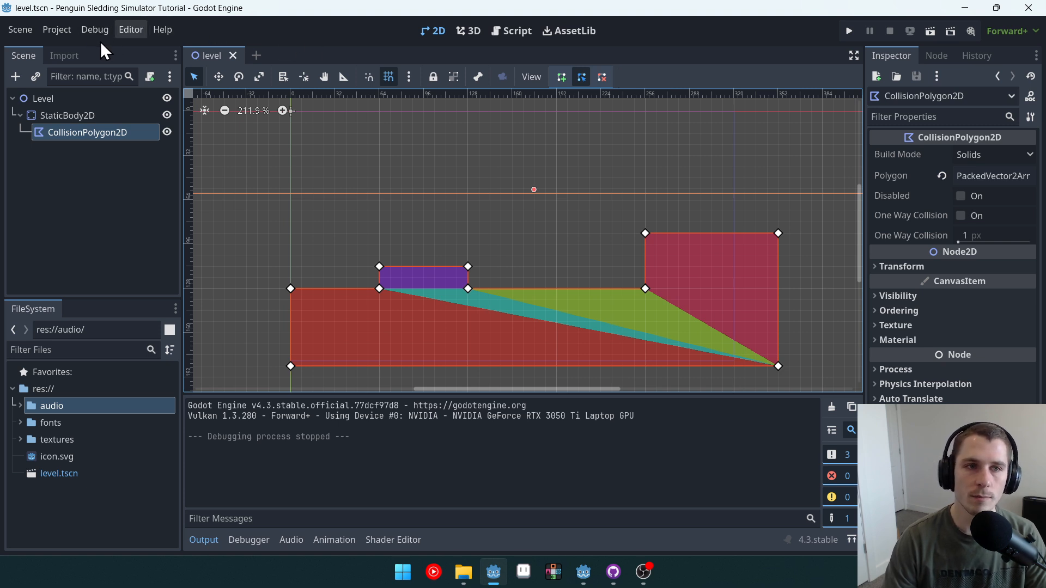
Step: Open a new scene and create a CharacterBody2D as its root node
left_click(64, 27)
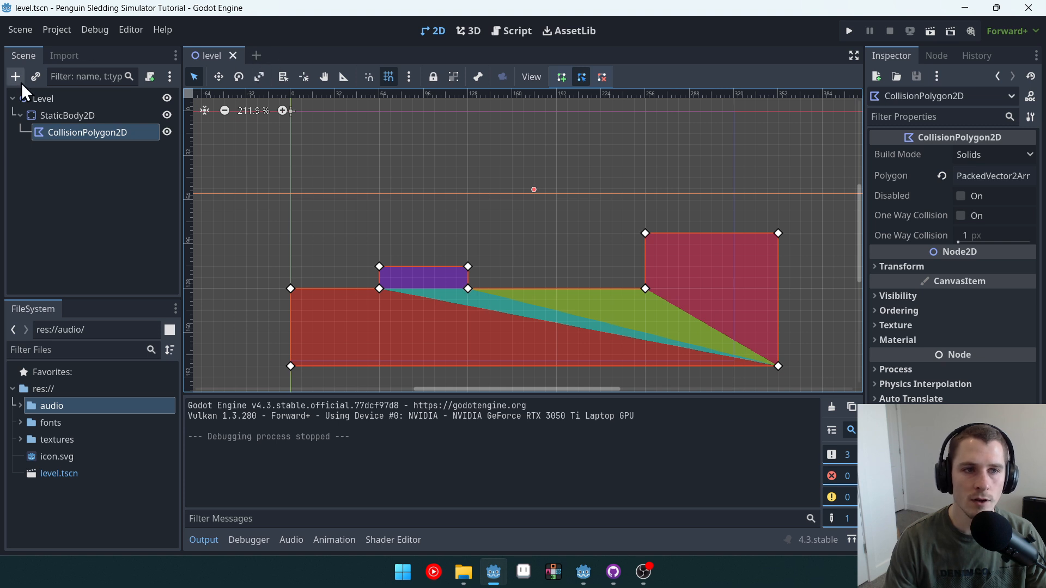
left_click(256, 56)
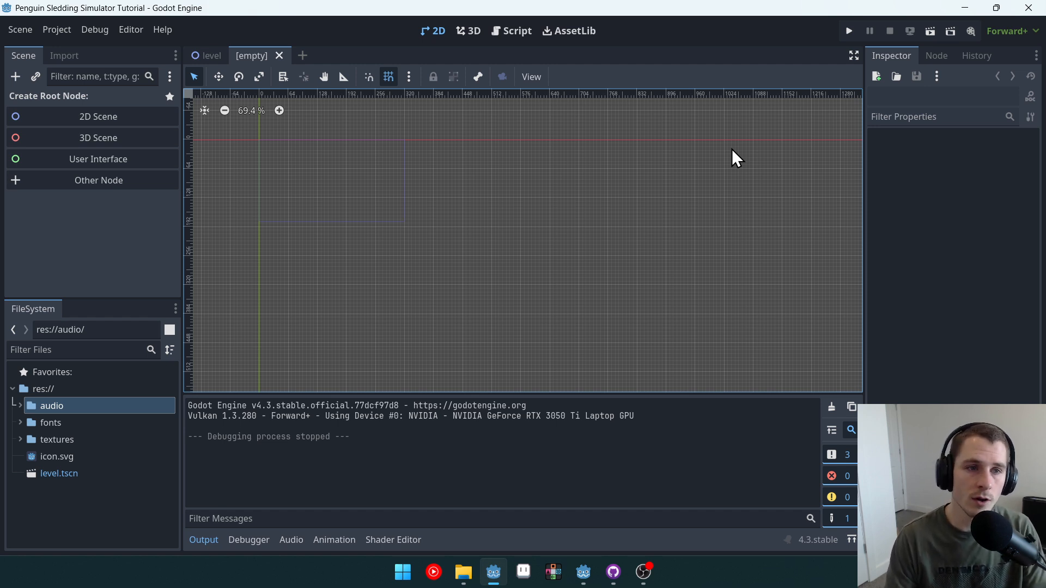
left_click(135, 181)
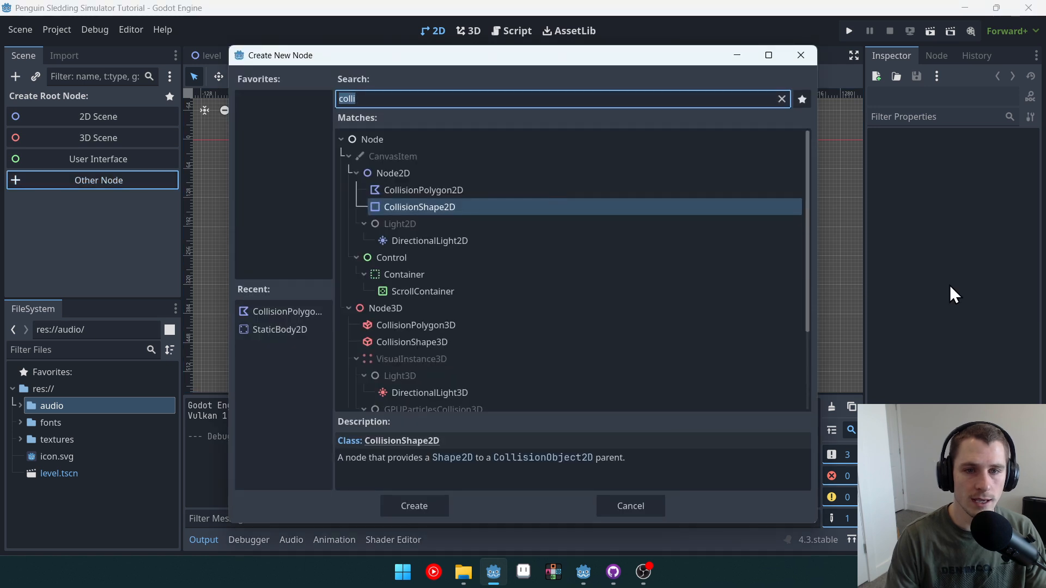
key("BackSpace")
type("character")
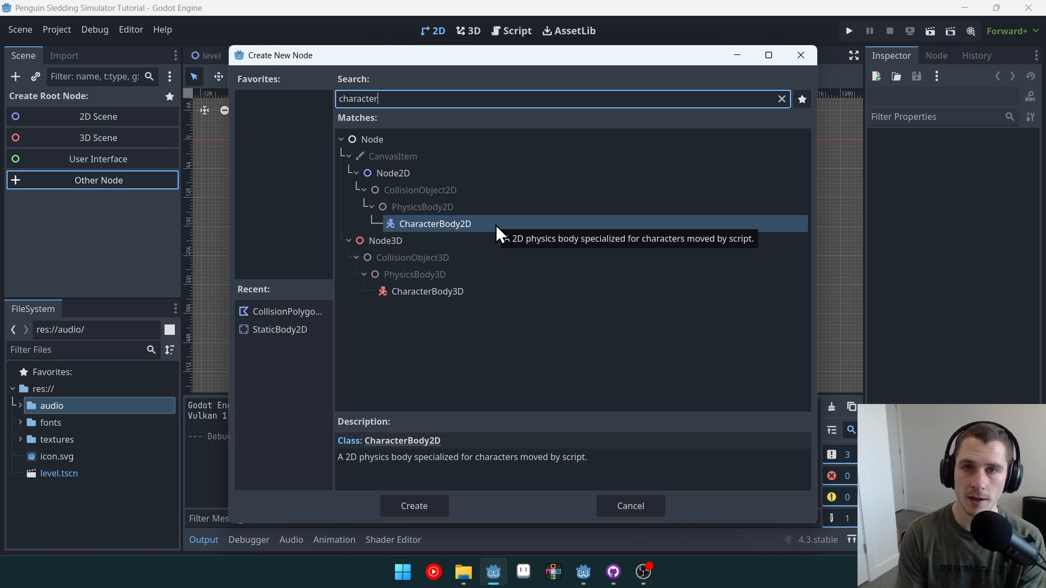
double_click(450, 225)
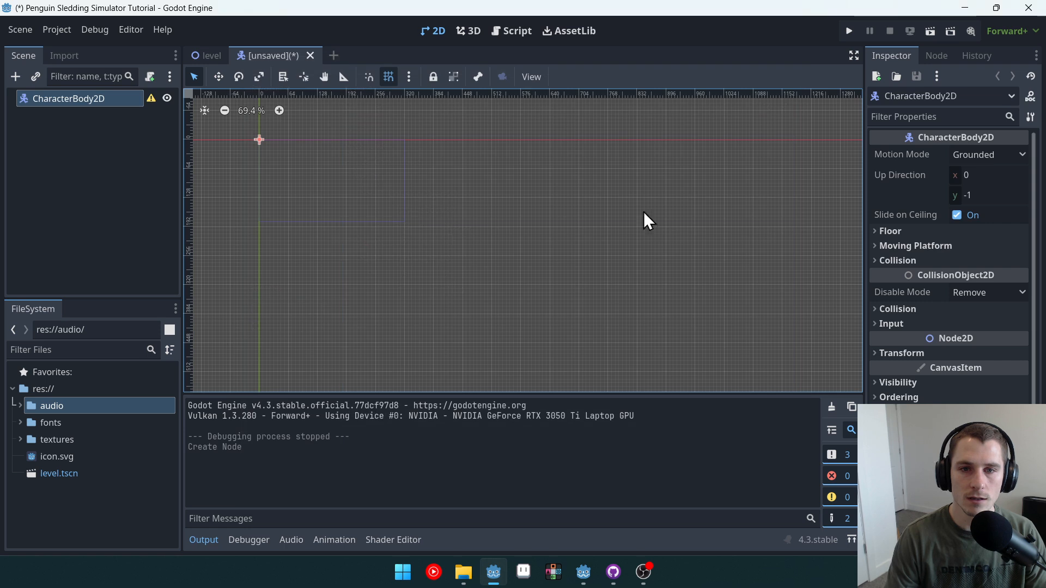
Step: Rename the root node to Player and save the scene as player.tscn
left_click(116, 110)
left_click(112, 103)
left_click(112, 103)
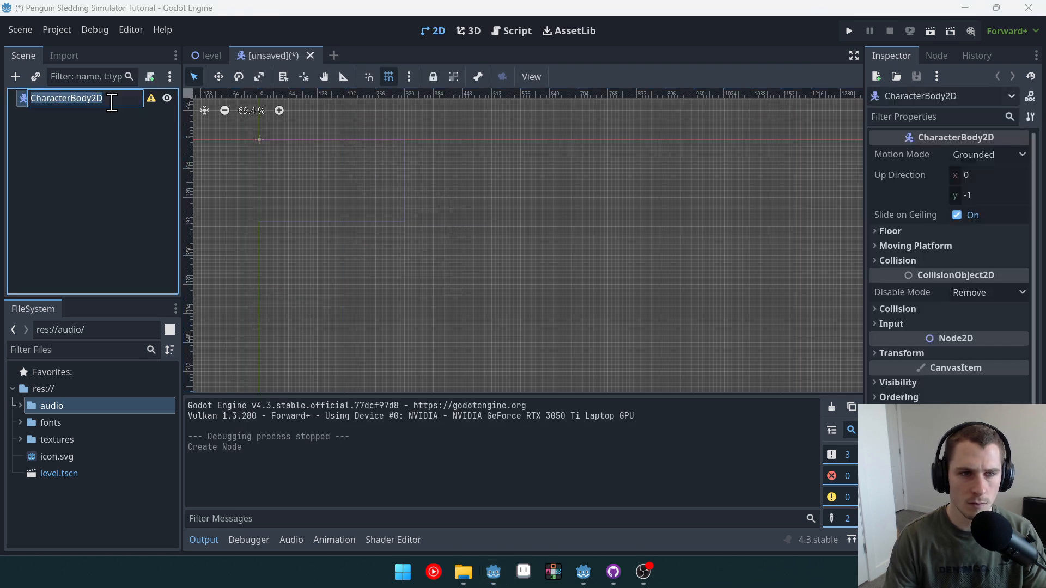
type("Player")
key("Return")
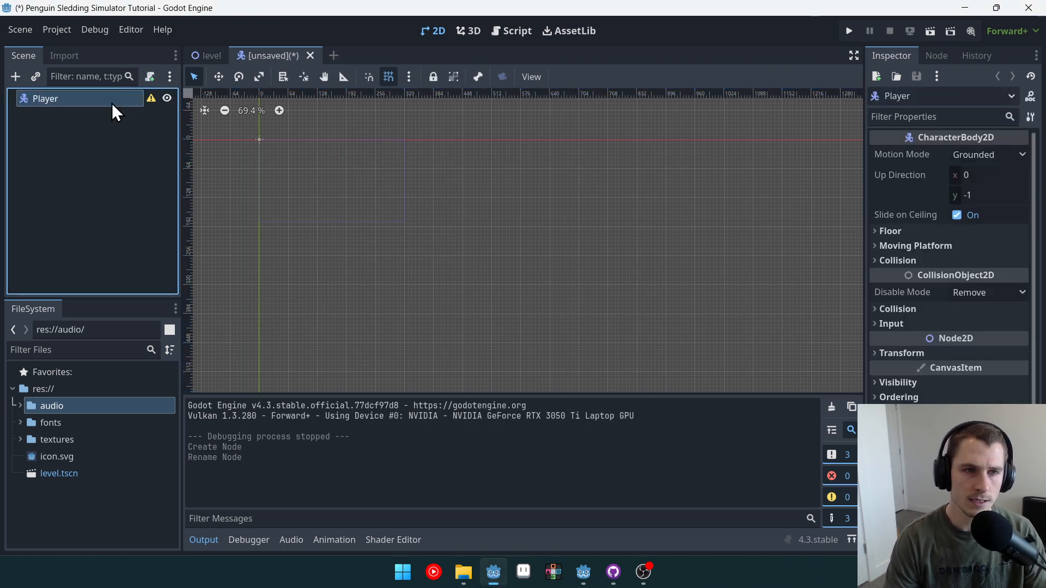
key("ctrl+s")
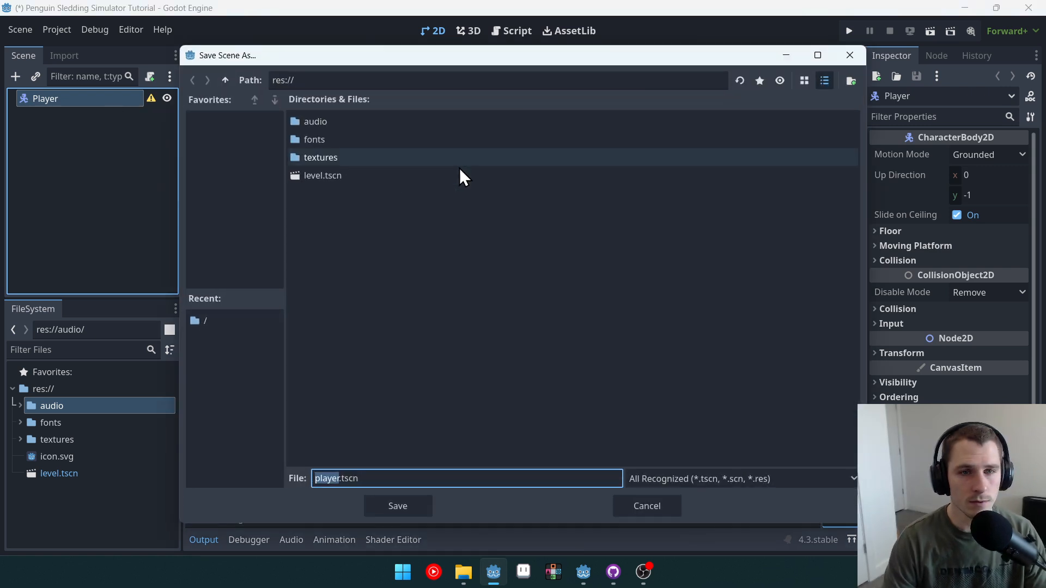
left_click(414, 510)
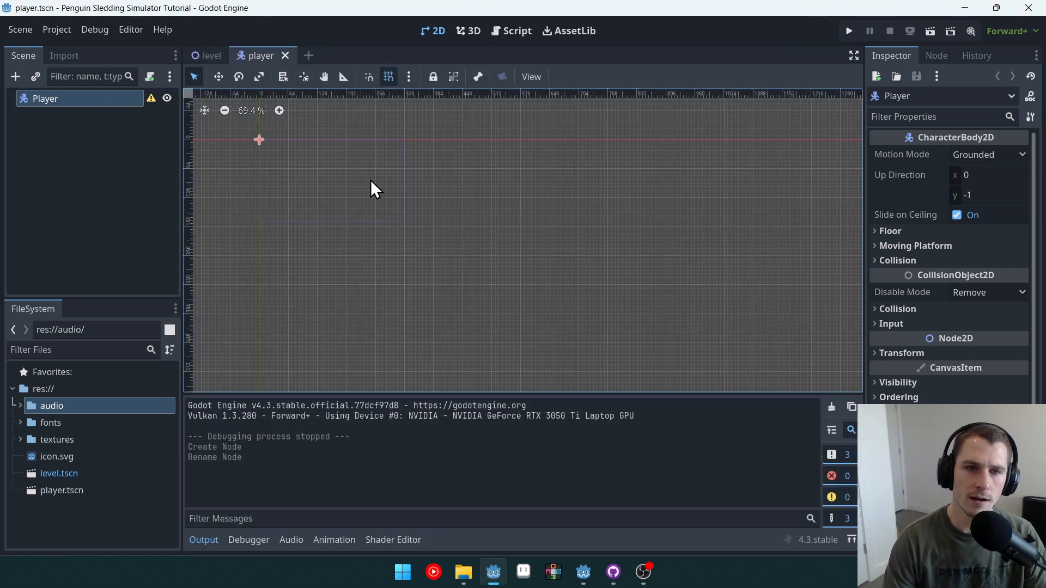
Step: Inspect the Player body's Transform and Motion Mode settings, keeping Grounded mode
scroll(361, 190, "up", 5)
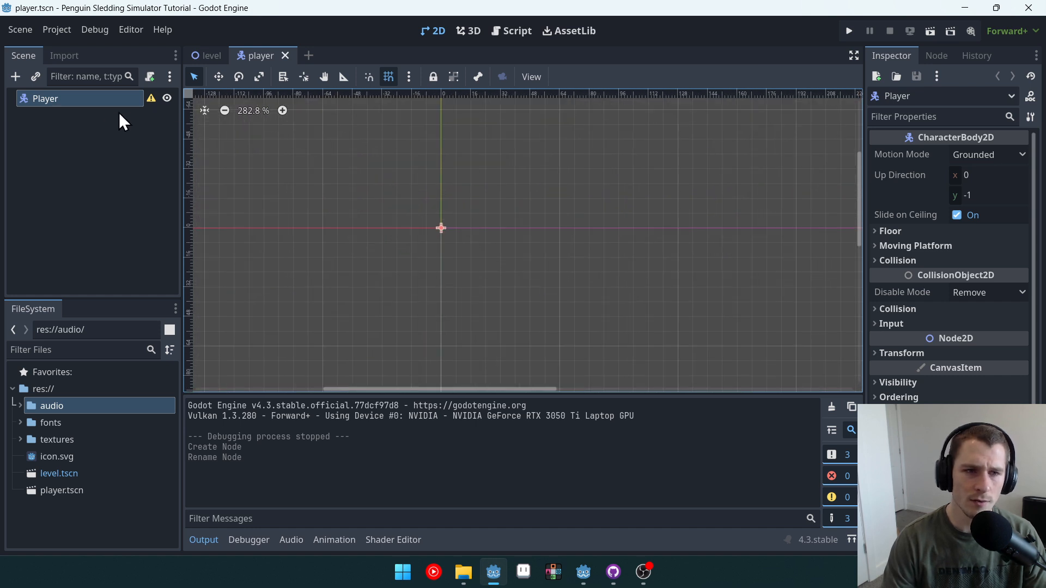
scroll(480, 230, "up", 1)
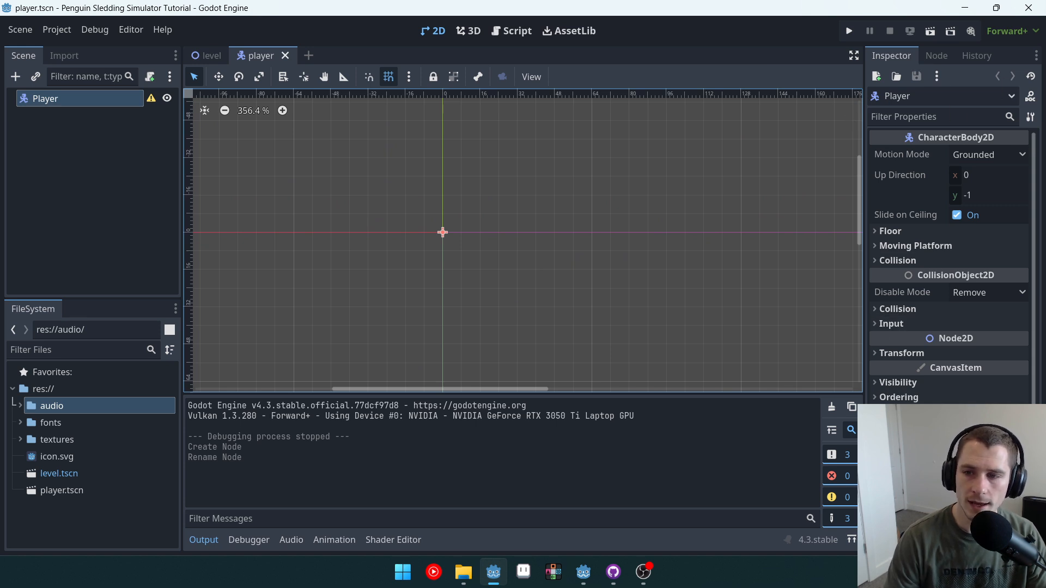
left_click(923, 353)
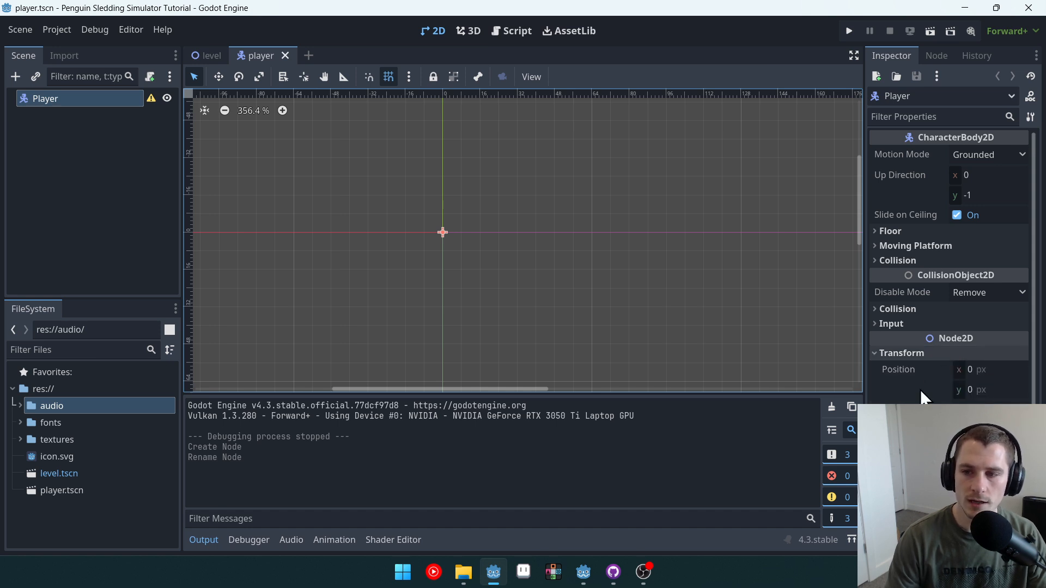
left_click(926, 352)
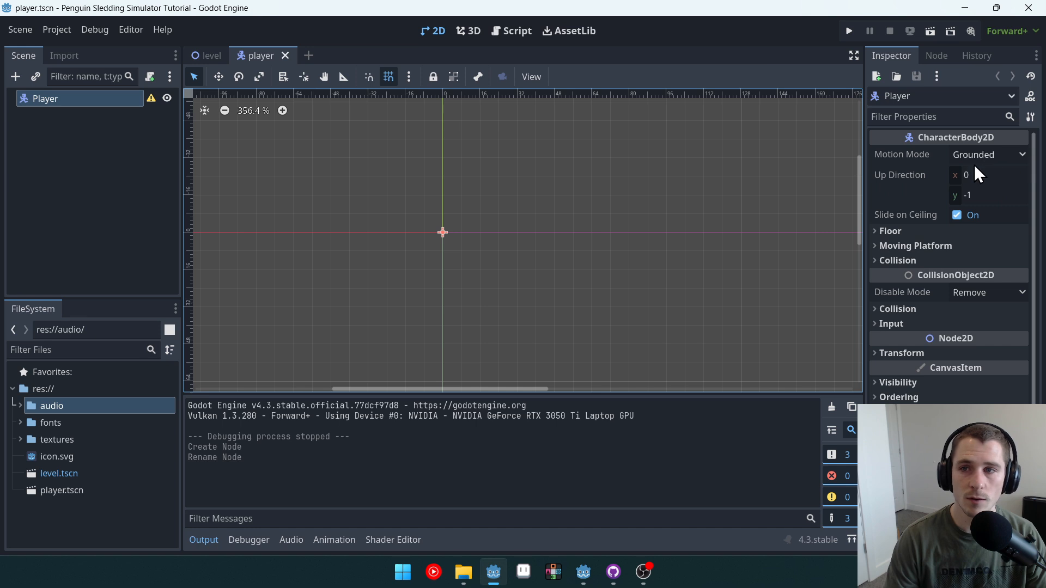
left_click(992, 154)
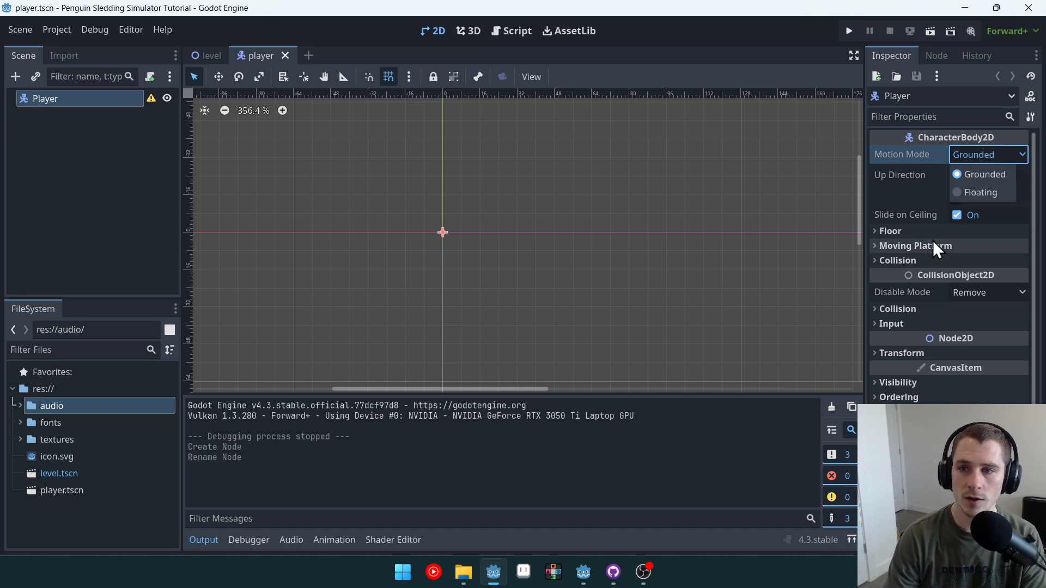
left_click(959, 151)
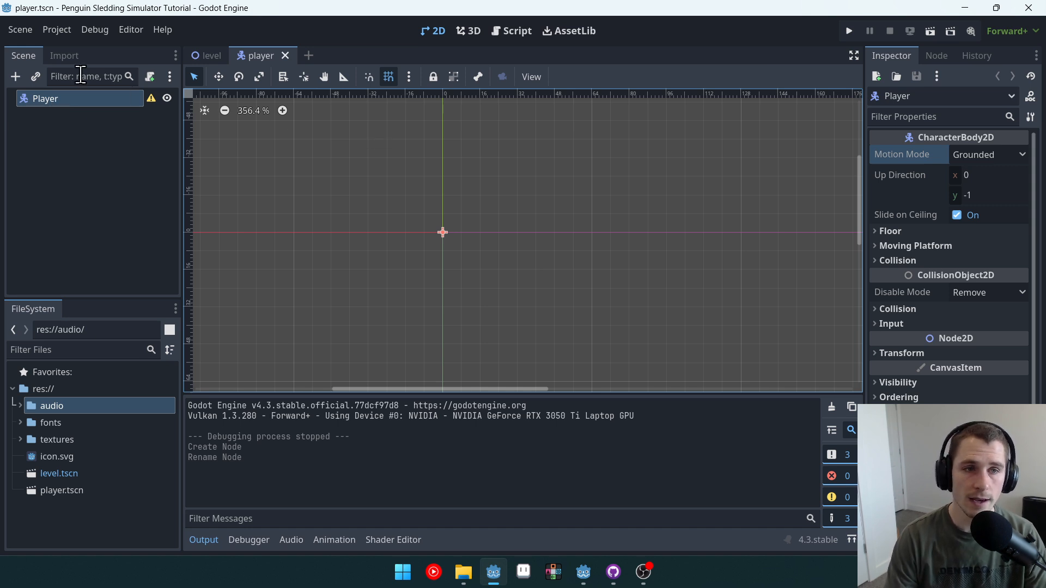
Step: Add a Sprite2D child node to the Player
left_click(15, 76)
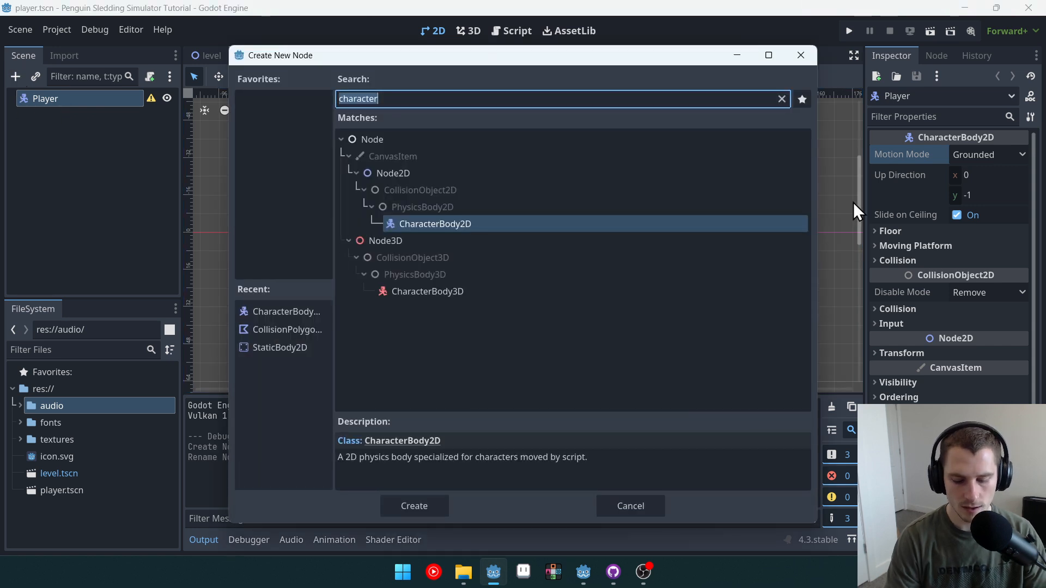
type("sprite")
key("Return")
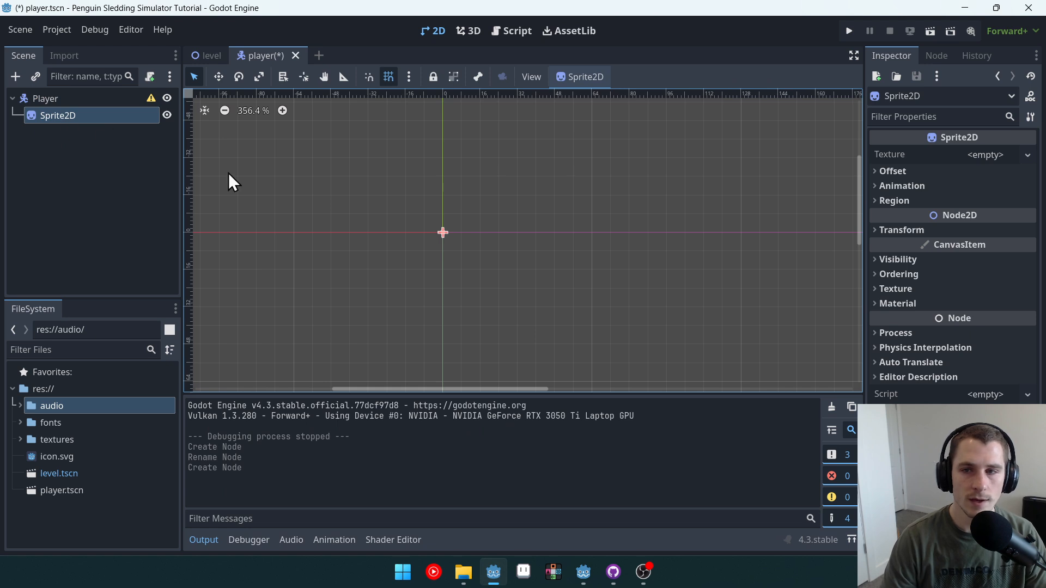
Step: Assign penquin.png from the textures folder as the Sprite2D's texture
left_click(21, 440)
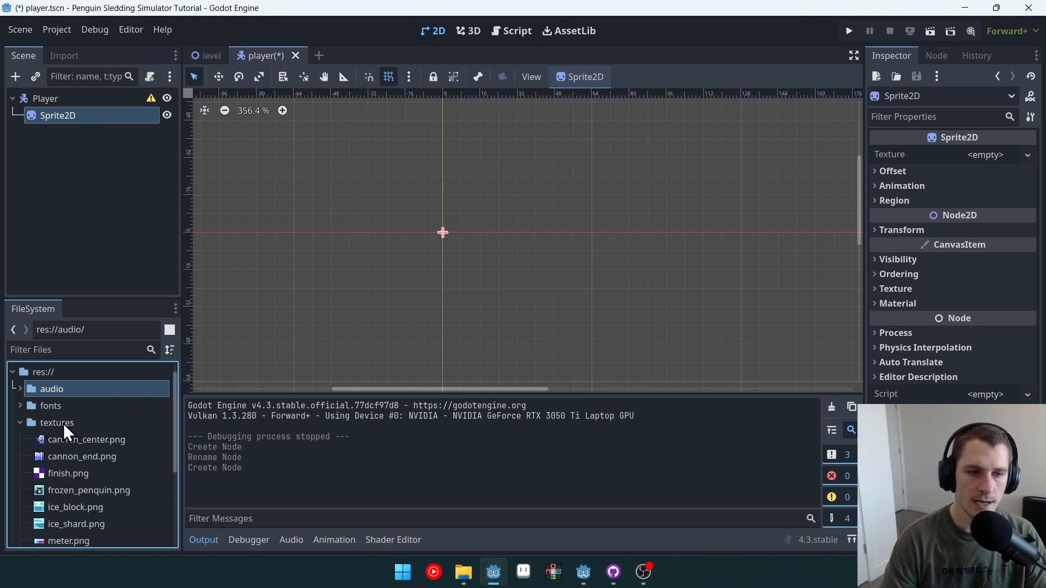
scroll(98, 419, "down", 5)
left_click(90, 467)
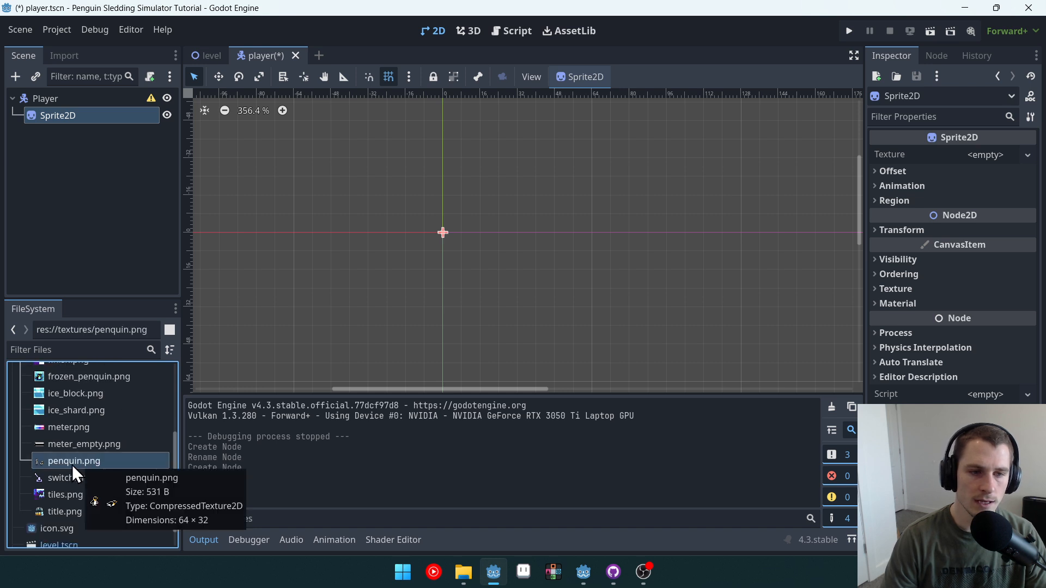
left_click_drag(74, 463, 928, 165)
left_click_drag(994, 169, 991, 161)
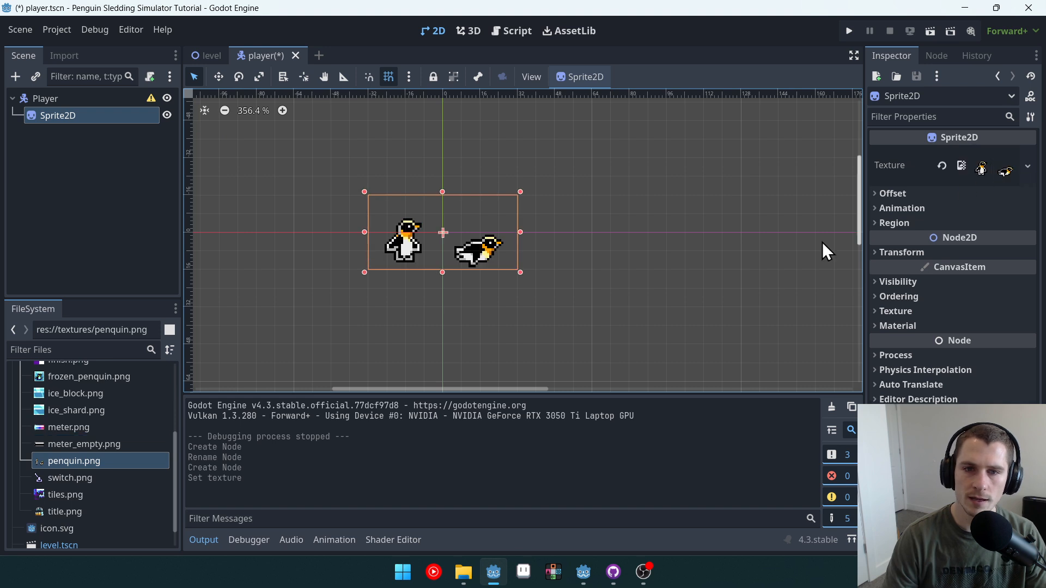
Step: Split the sprite's texture into 2 horizontal animation frames
scroll(432, 227, "up", 4)
scroll(571, 270, "up", 2)
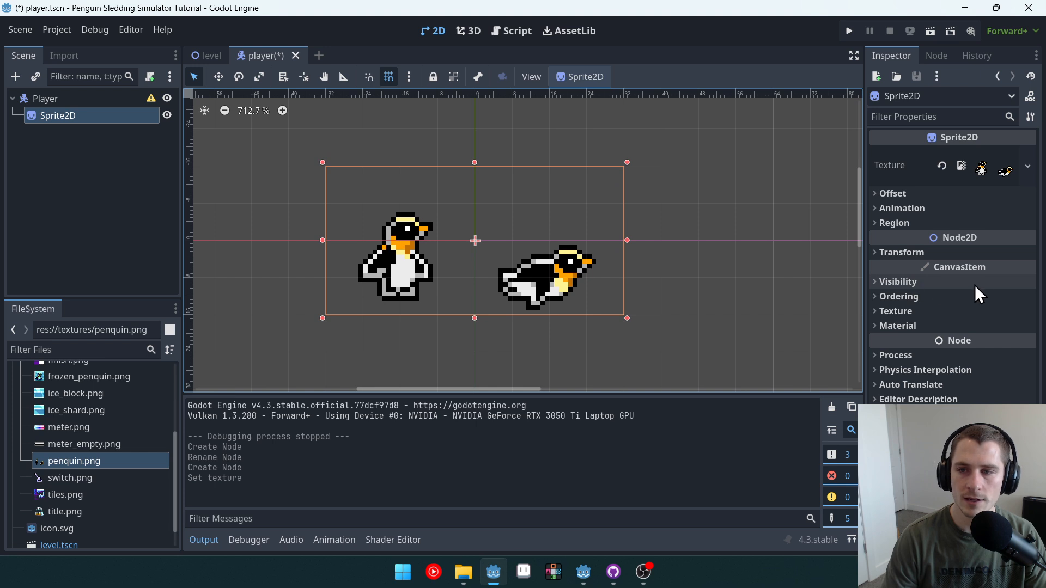
left_click(910, 208)
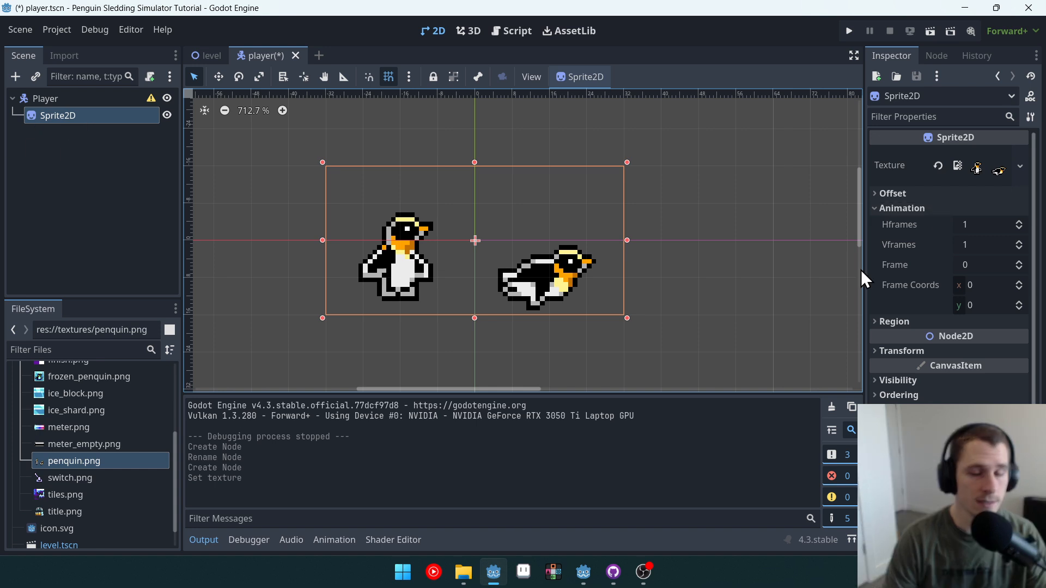
left_click(1018, 221)
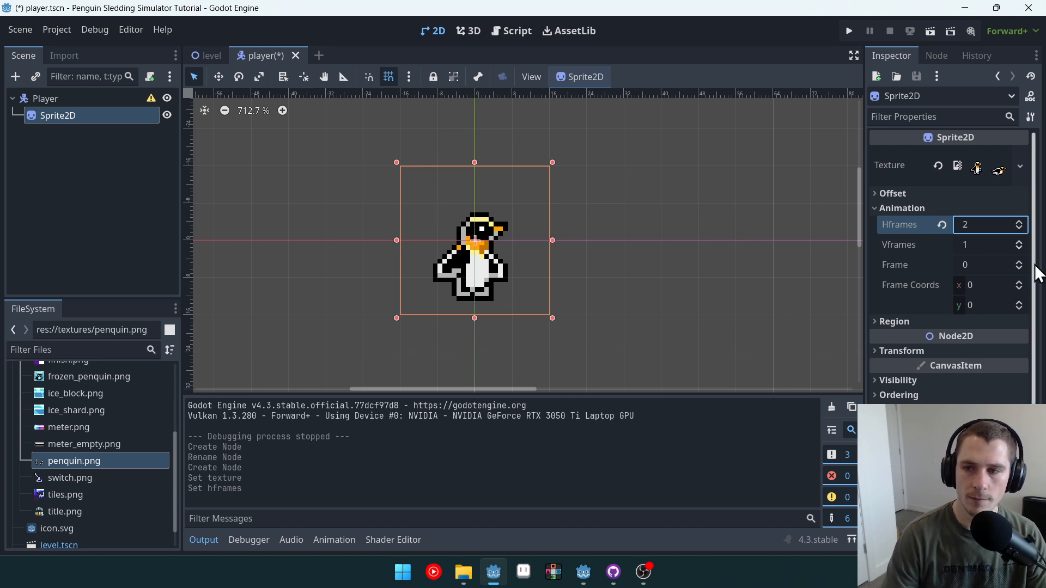
Step: Preview the sprite's two frames, finishing back on frame 0
left_click(1018, 262)
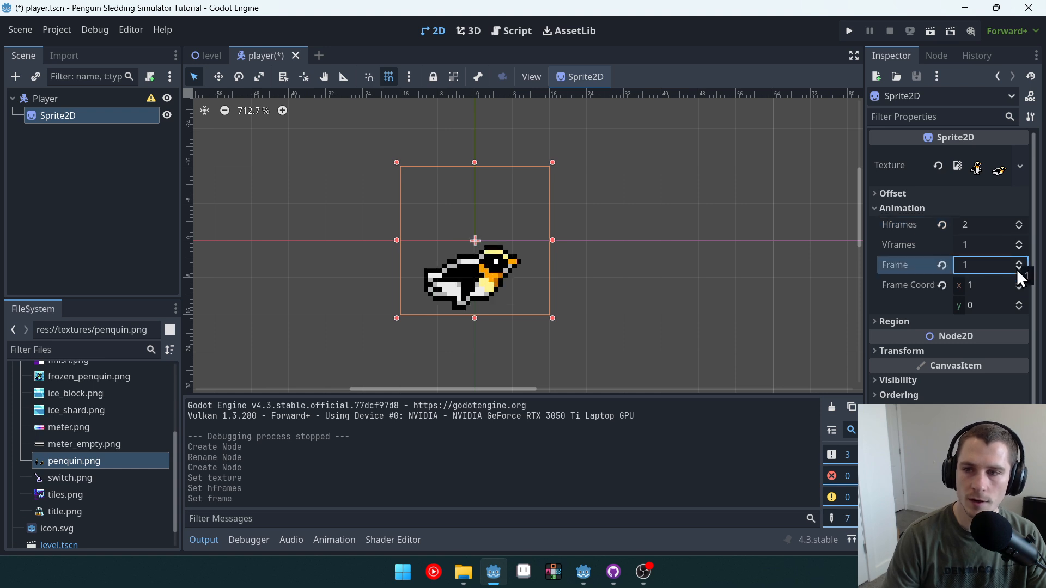
left_click(1016, 269)
left_click(1018, 262)
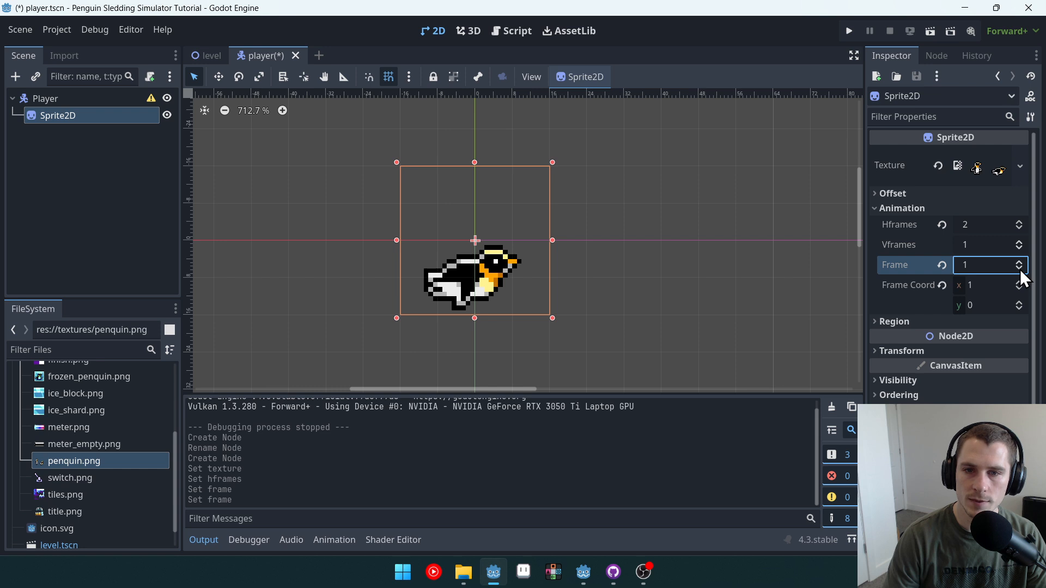
left_click(1019, 270)
left_click(1019, 260)
left_click(1018, 269)
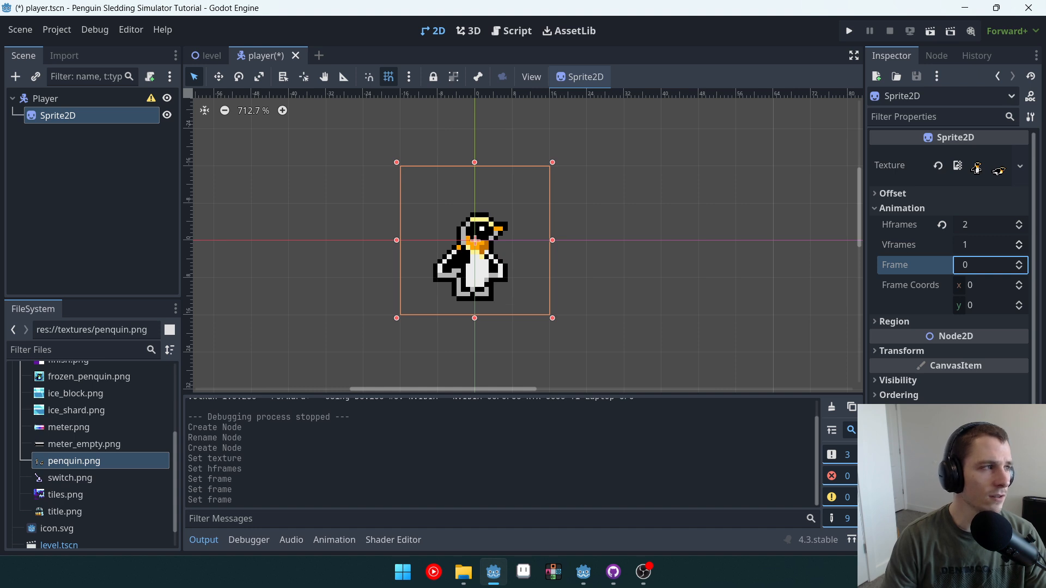
Step: Set the sprite's vertical offset to -8 px
key("alt+Tab")
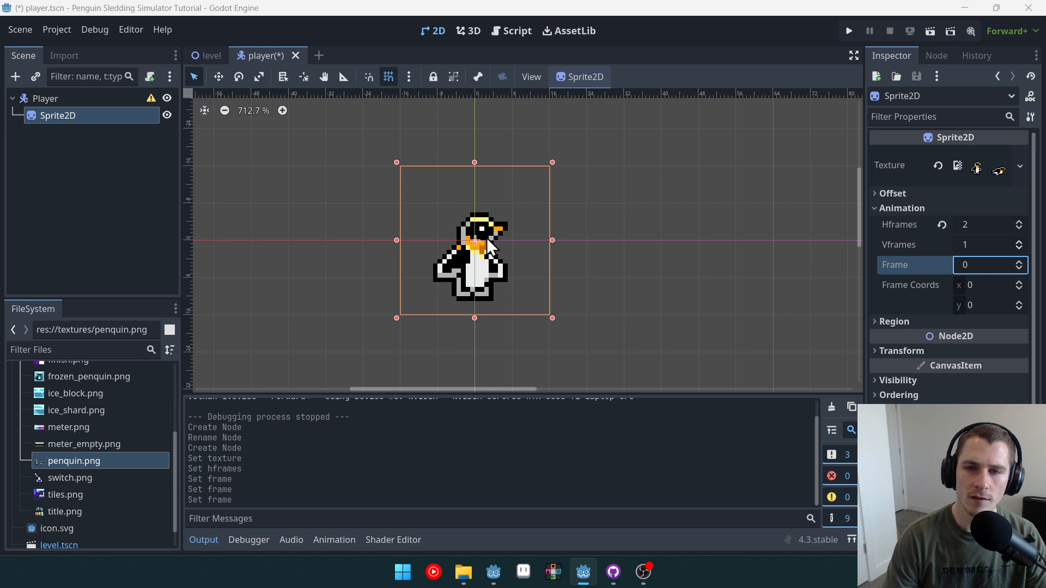
left_click(894, 194)
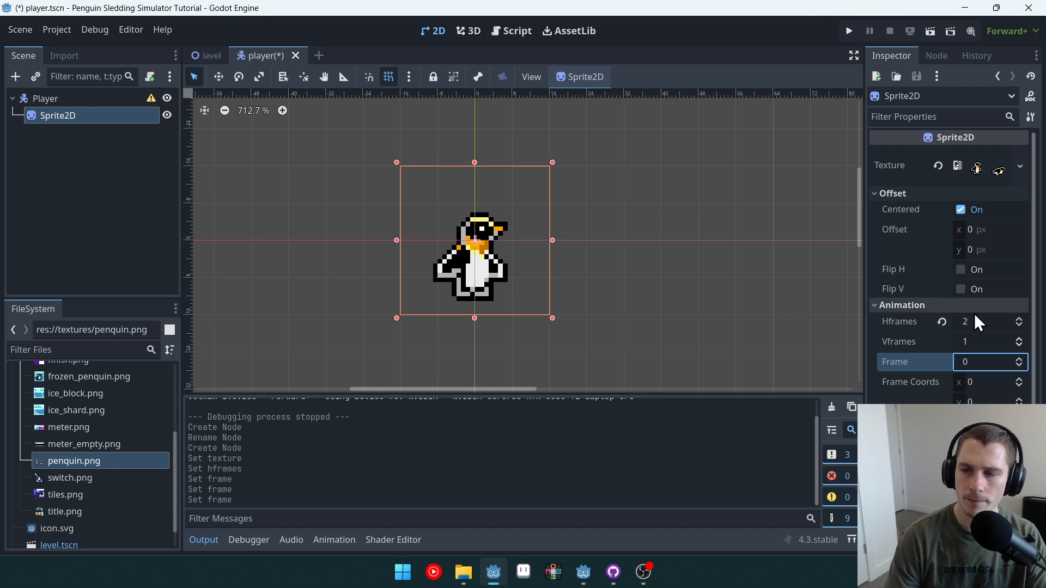
left_click(981, 249)
type("-8")
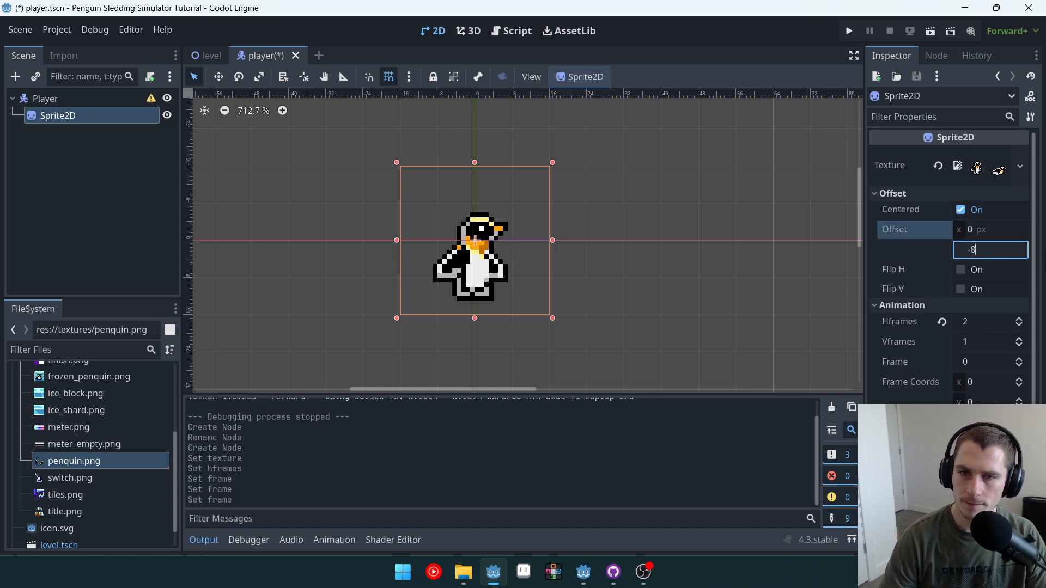
key("Return")
Step: Nudge the Sprite2D up to position (0, -4)
scroll(457, 228, "up", 2)
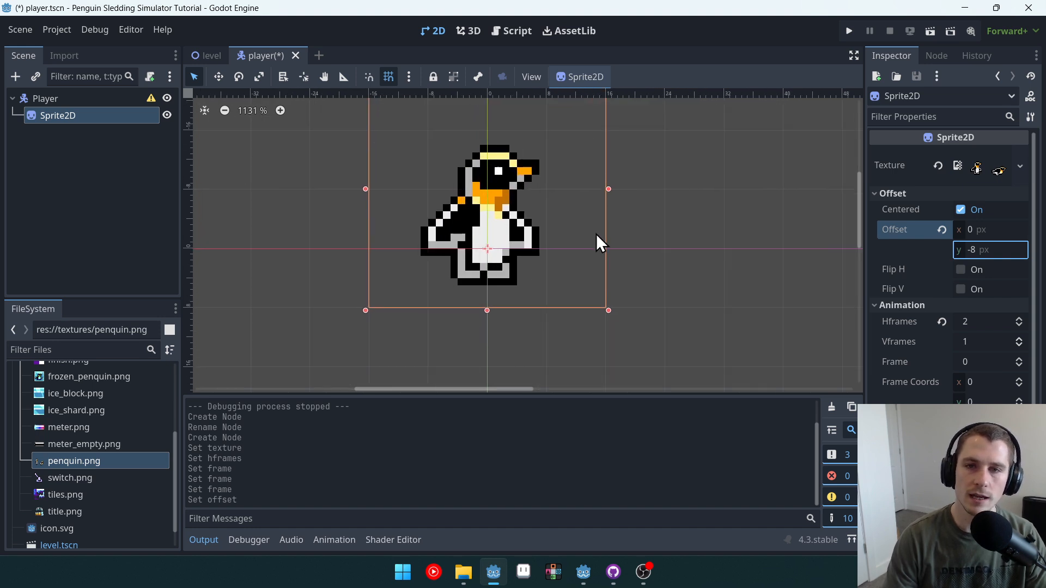
middle_click_drag(596, 234, 560, 274)
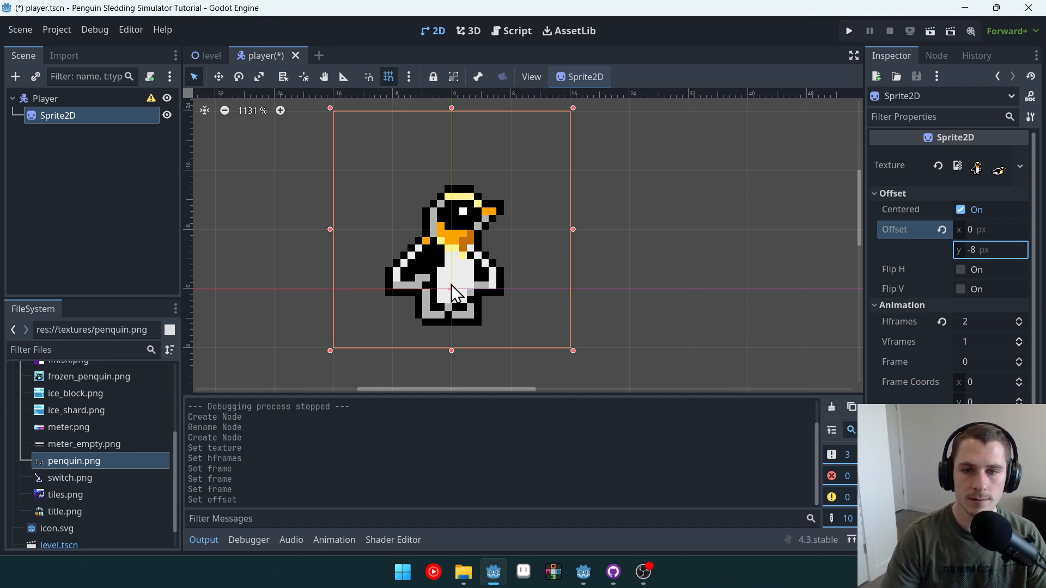
left_click(472, 263)
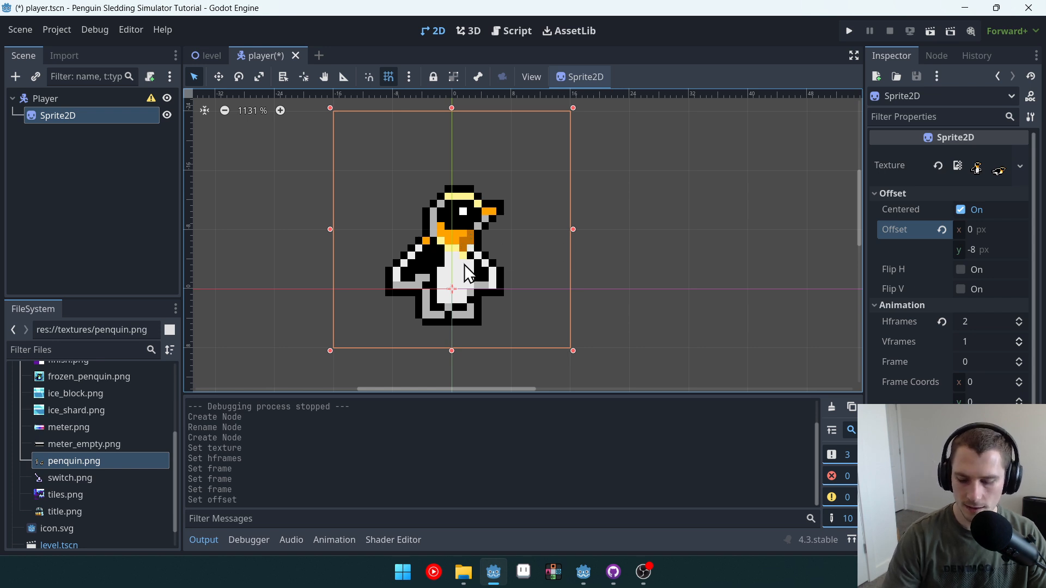
key("Up")
key("Up")
key("Up")
key("Up")
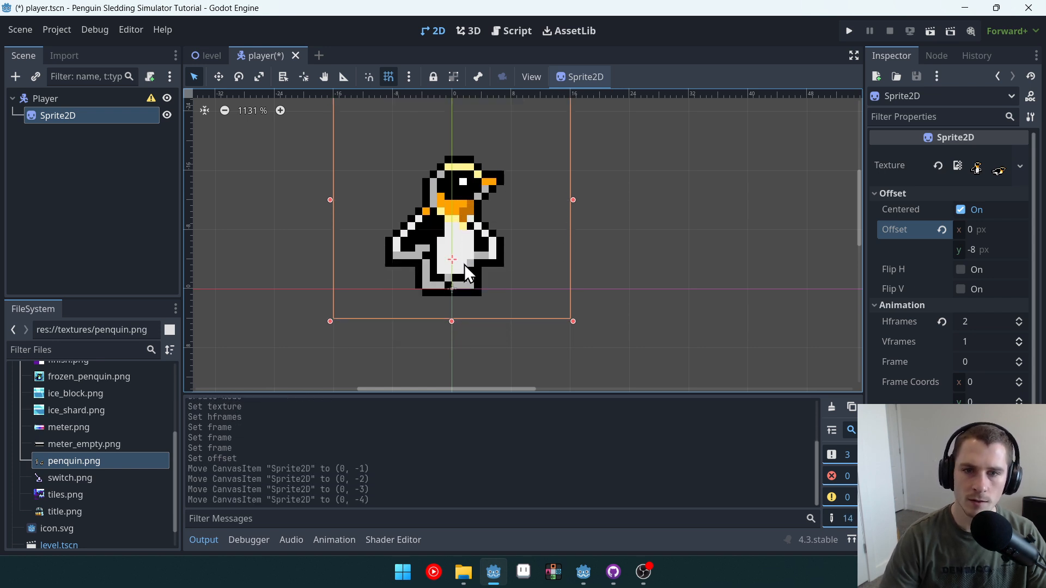
Step: Save the player scene
scroll(529, 333, "down", 3)
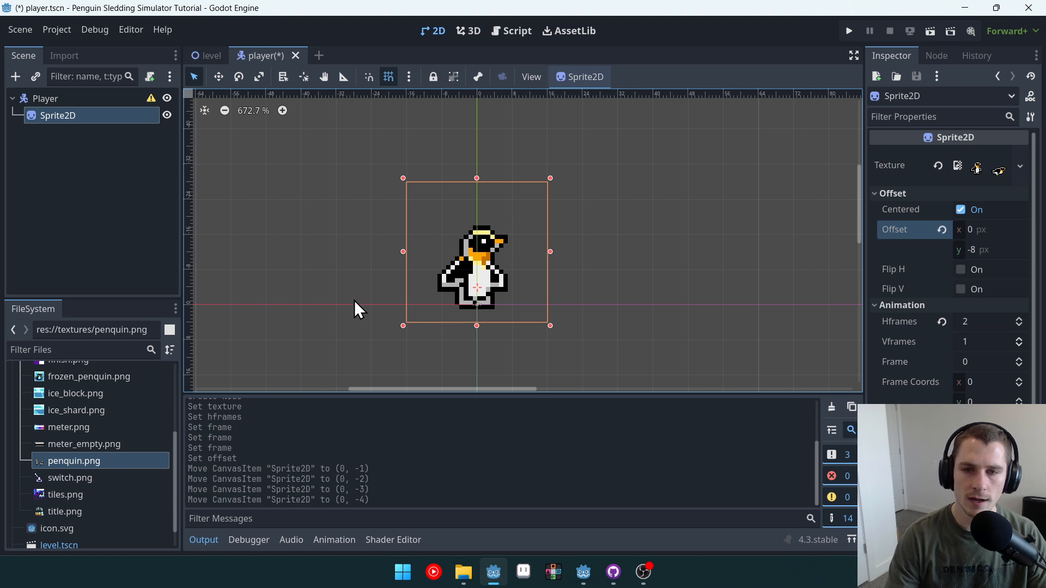
scroll(474, 294, "up", 1)
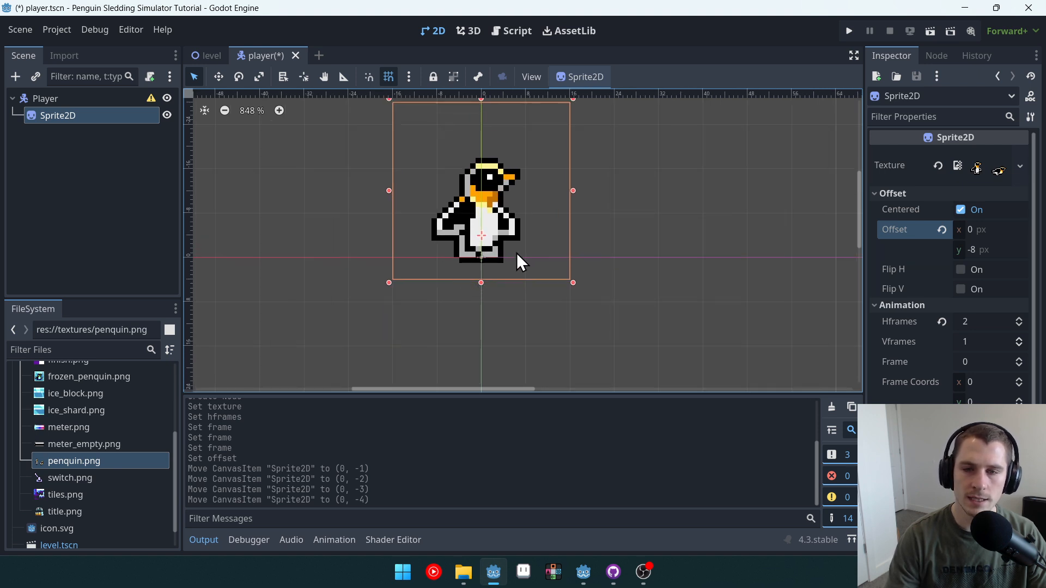
scroll(512, 257, "down", 2)
scroll(485, 275, "up", 3)
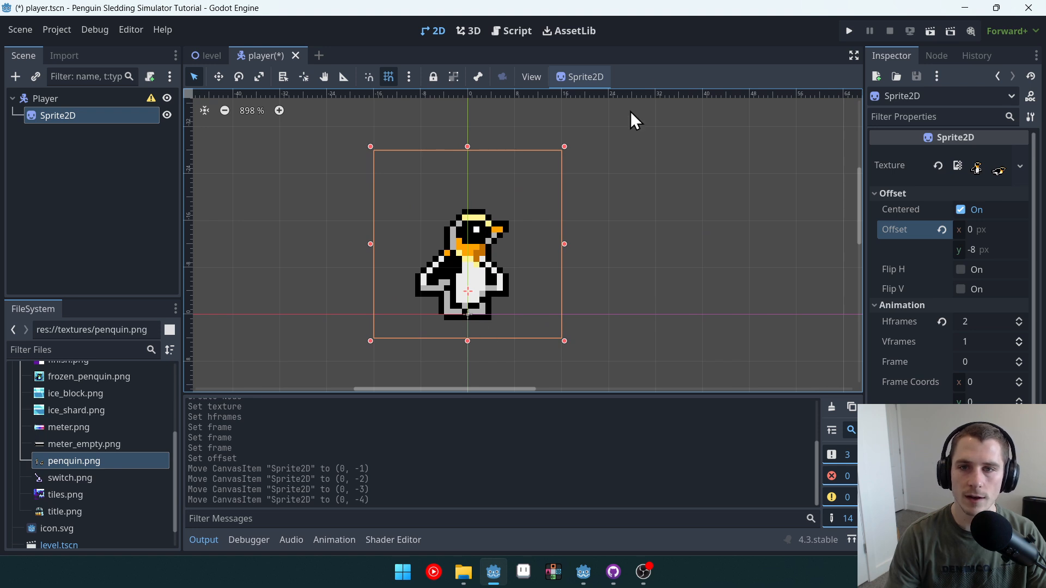
key("ctrl+s")
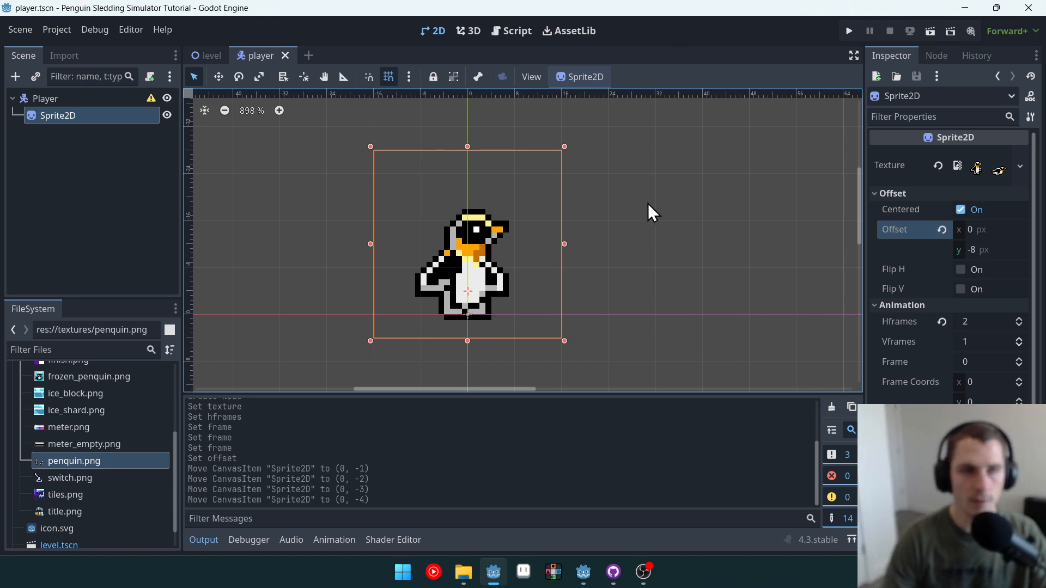
Step: Switch to the level scene and instance player.tscn as a child of the Level node
left_click(212, 59)
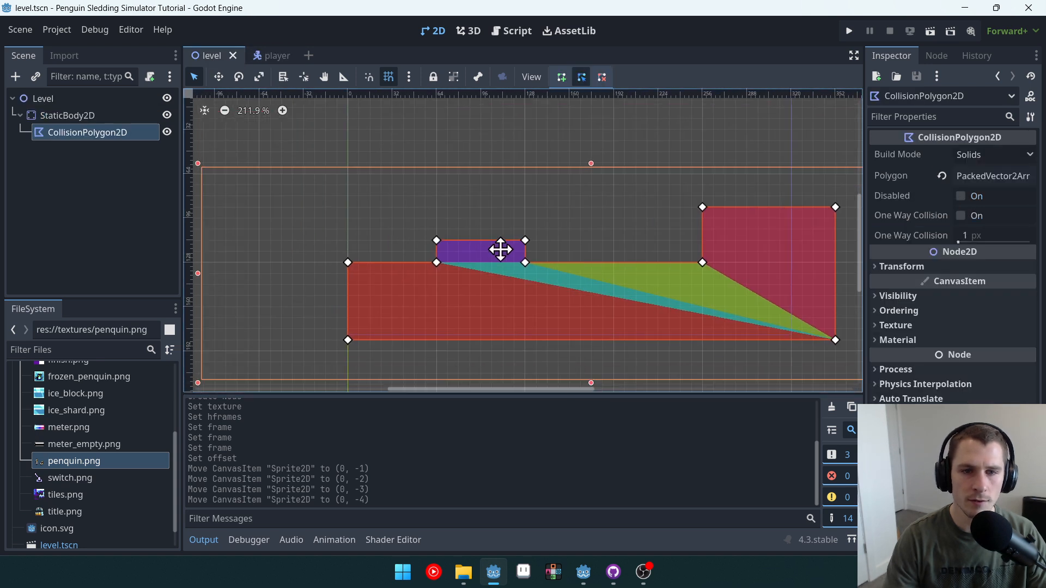
scroll(501, 250, "up", 6)
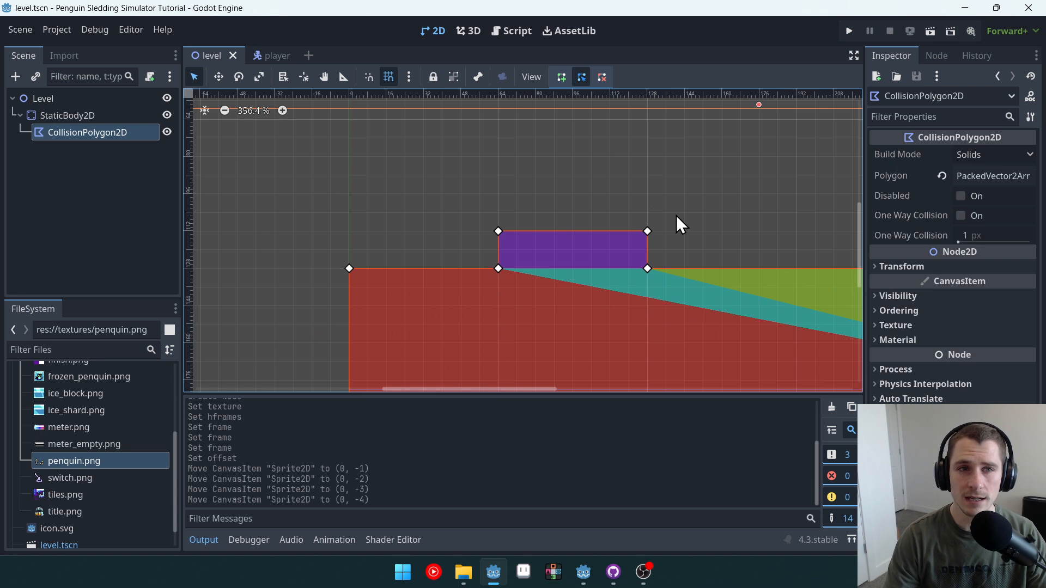
left_click(71, 99)
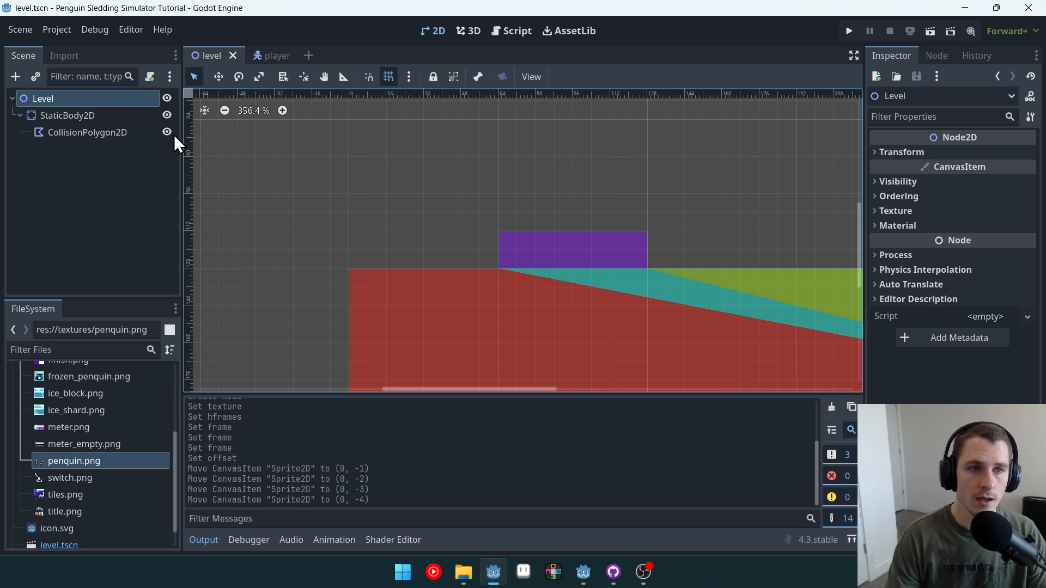
left_click(35, 77)
double_click(381, 241)
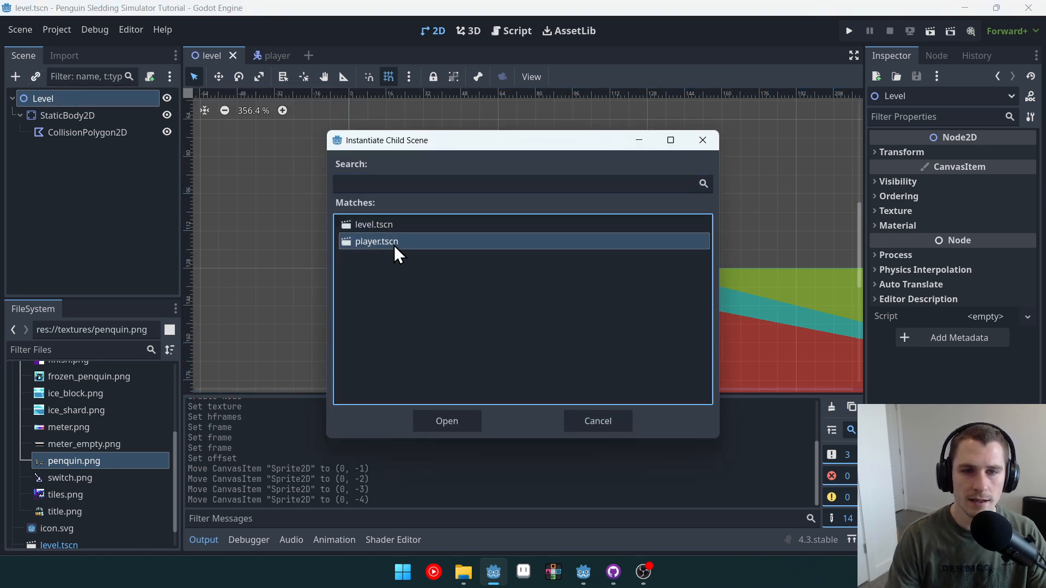
scroll(387, 240, "down", 4)
middle_click_drag(507, 175, 501, 229)
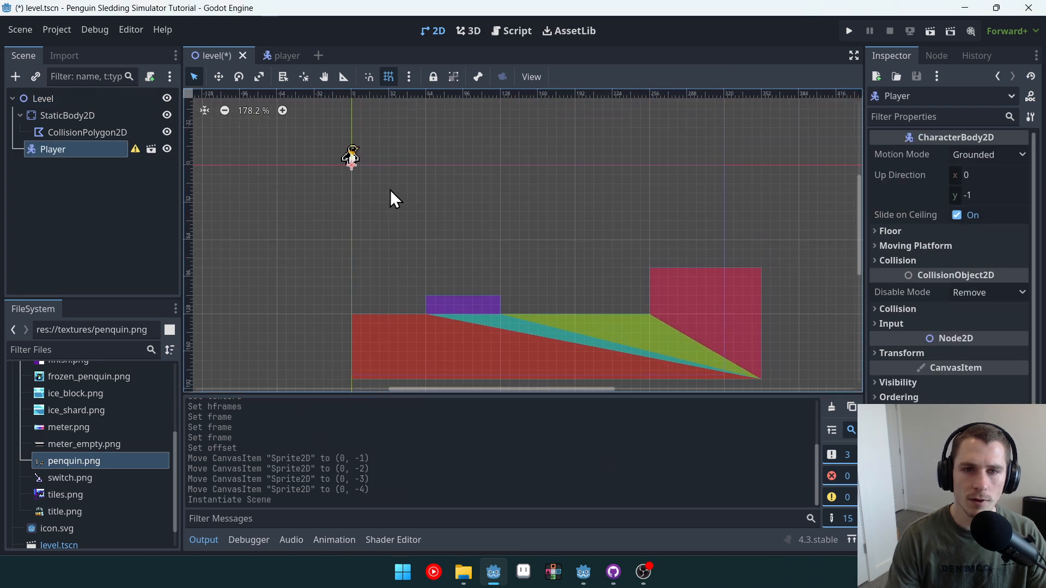
Step: Move the Player instance onto the purple starting block at about (96, 112)
scroll(404, 195, "up", 1)
left_click_drag(354, 157, 446, 305)
scroll(463, 270, "up", 15)
scroll(477, 292, "up", 2)
scroll(460, 284, "down", 11)
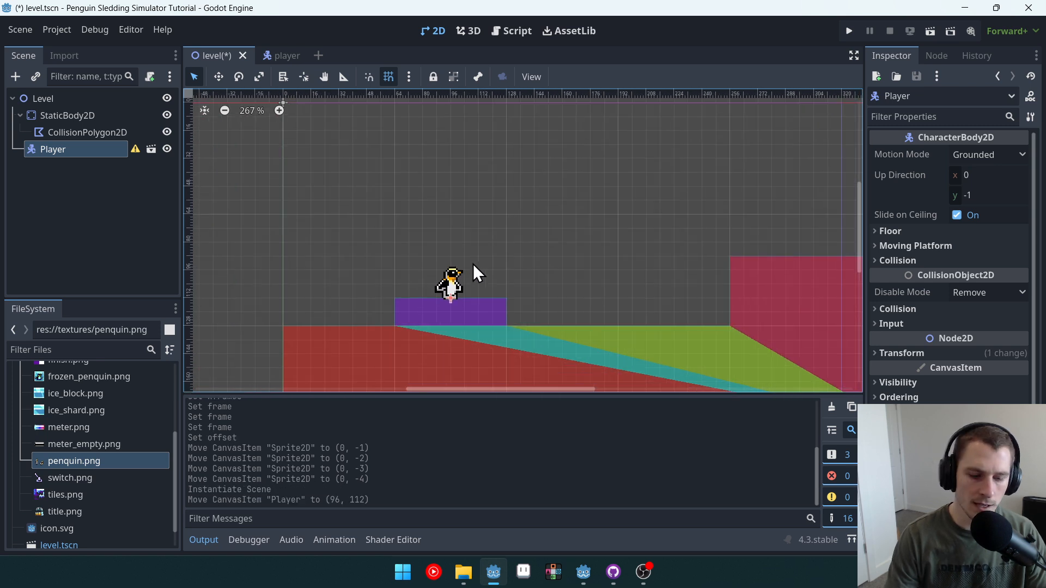
Step: Save the level scene and run the project
key("ctrl+s")
left_click(843, 31)
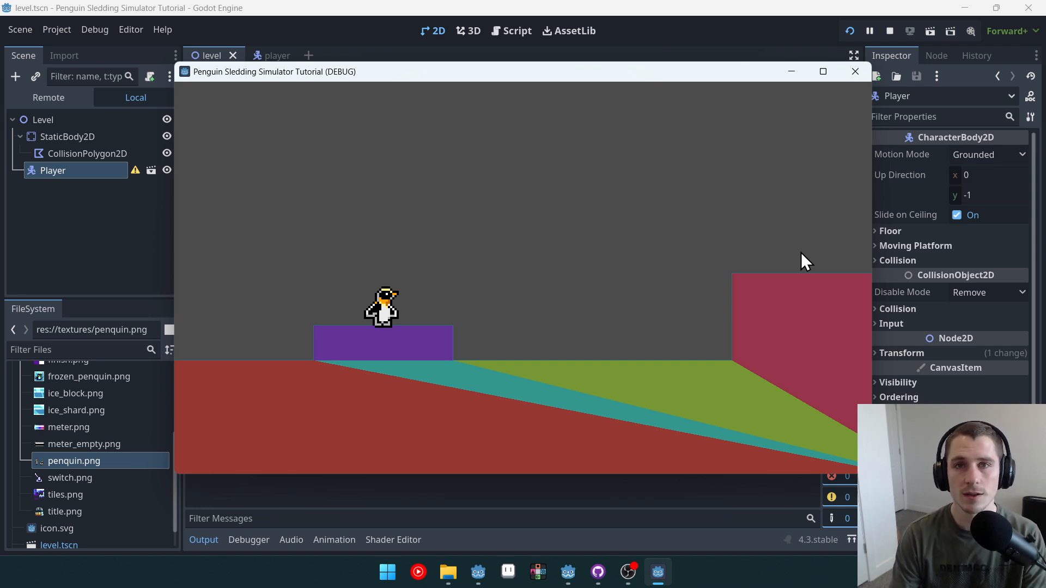
mouse_move(897, 161)
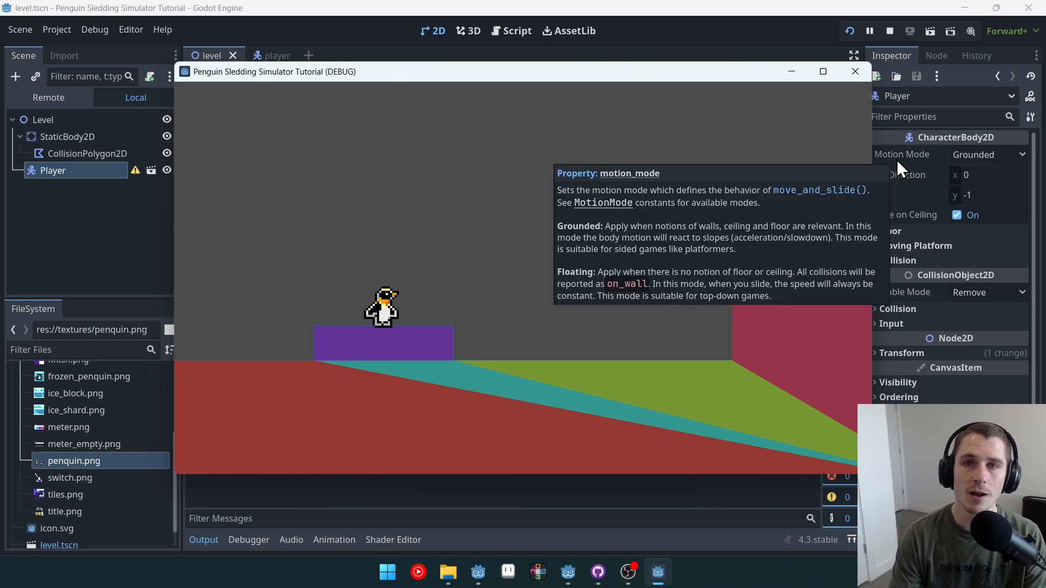